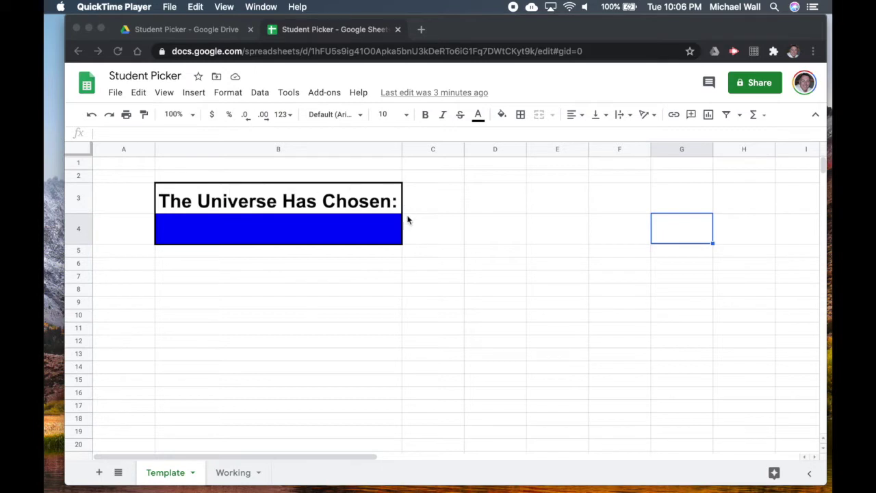
Step: Review the Template sheet's heading and blue answer cell, and the Working sheet's student names
left_click(327, 196)
left_click(315, 205)
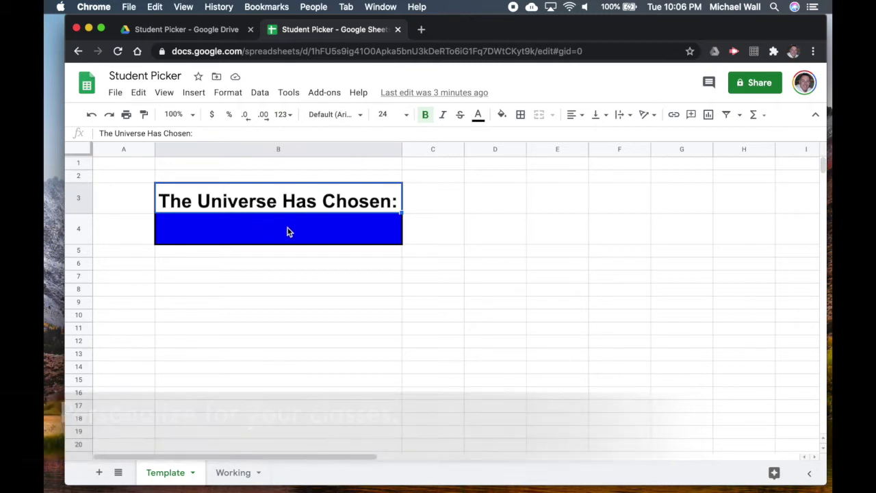
left_click(288, 231)
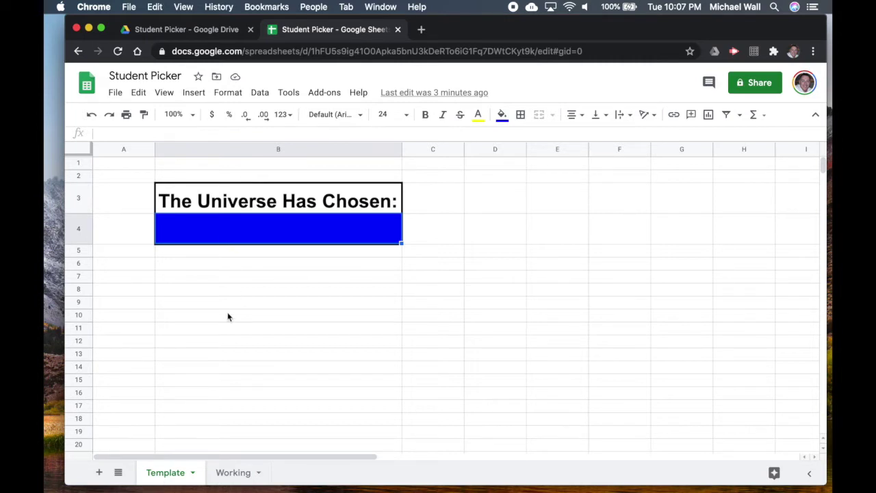
left_click(234, 473)
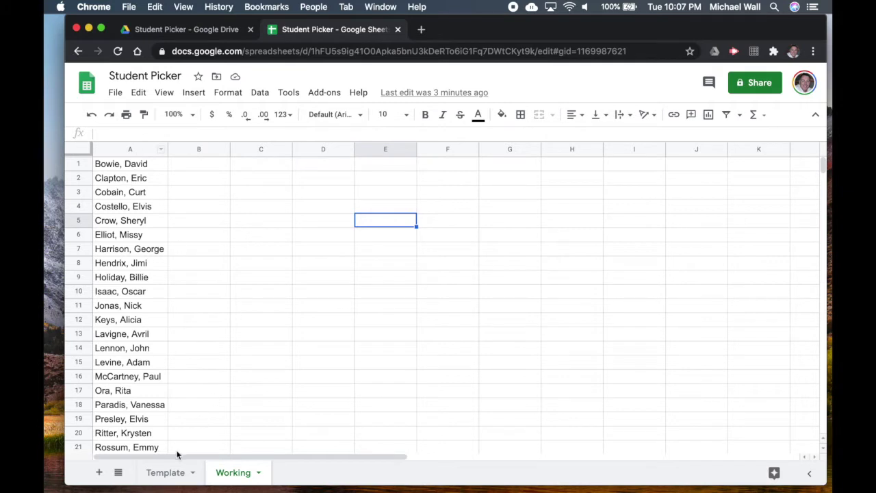
left_click(172, 472)
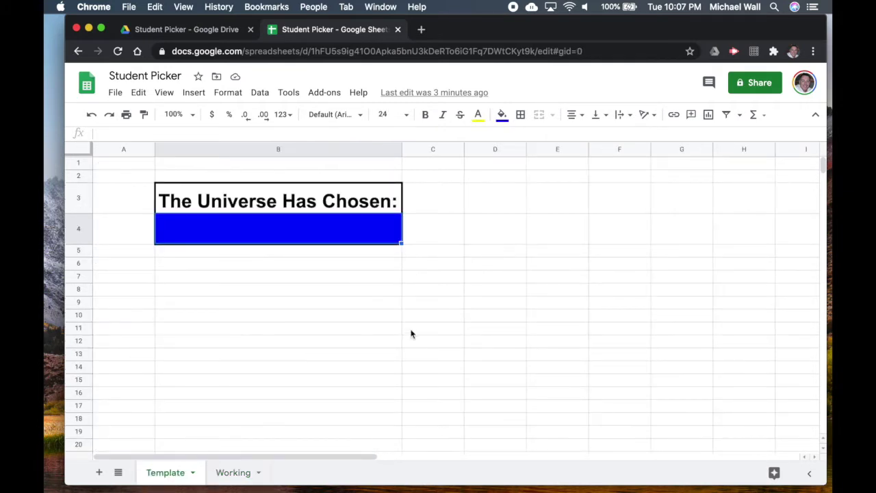
Step: Enter the formula =E1 in cell B4
double_click(277, 229)
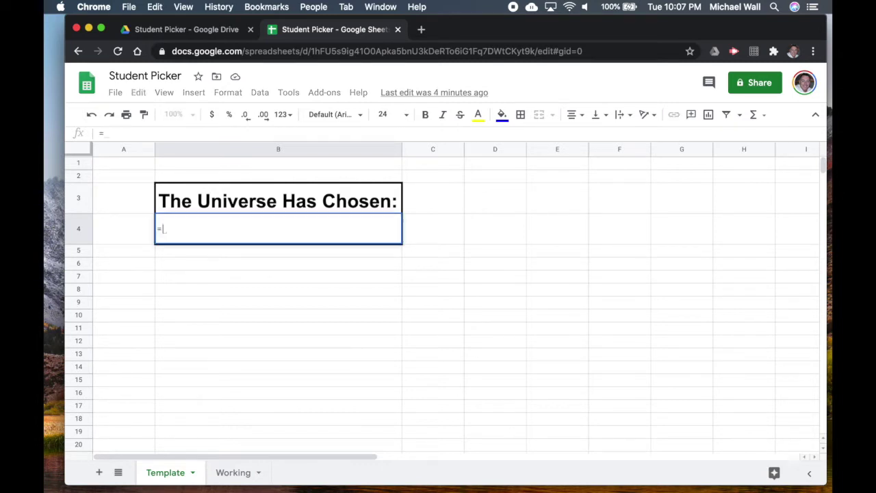
type("=e1")
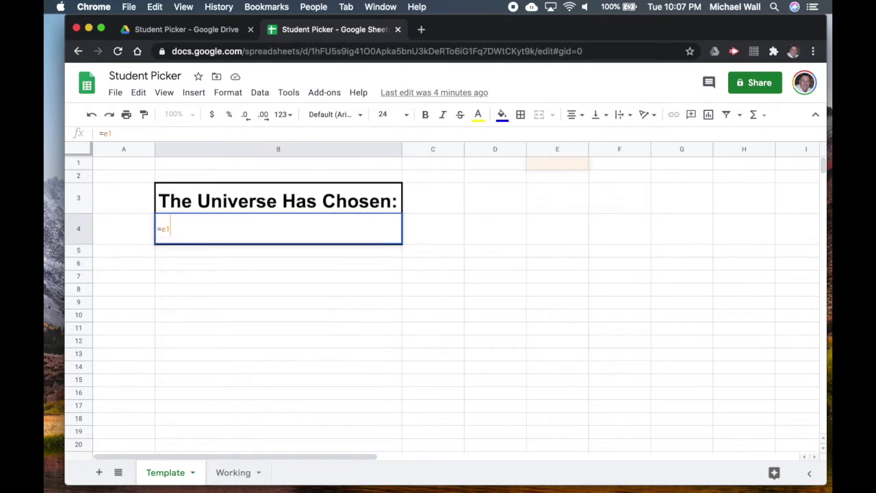
key("Return")
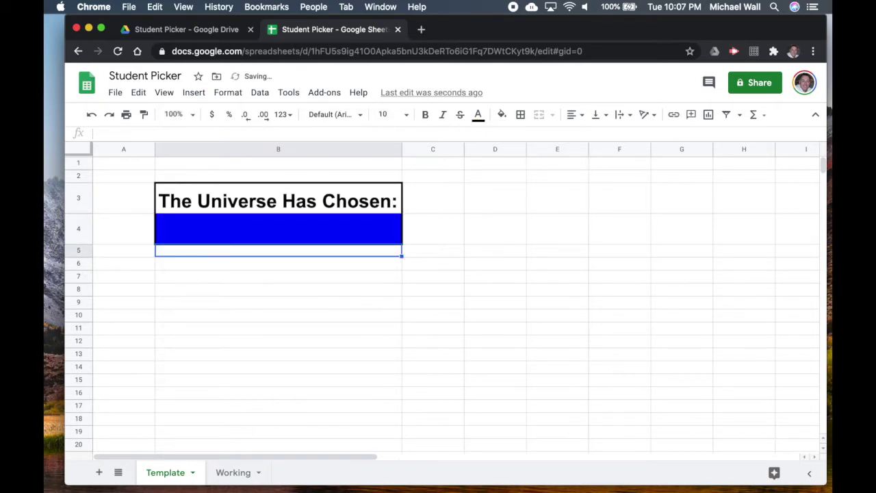
left_click(327, 288)
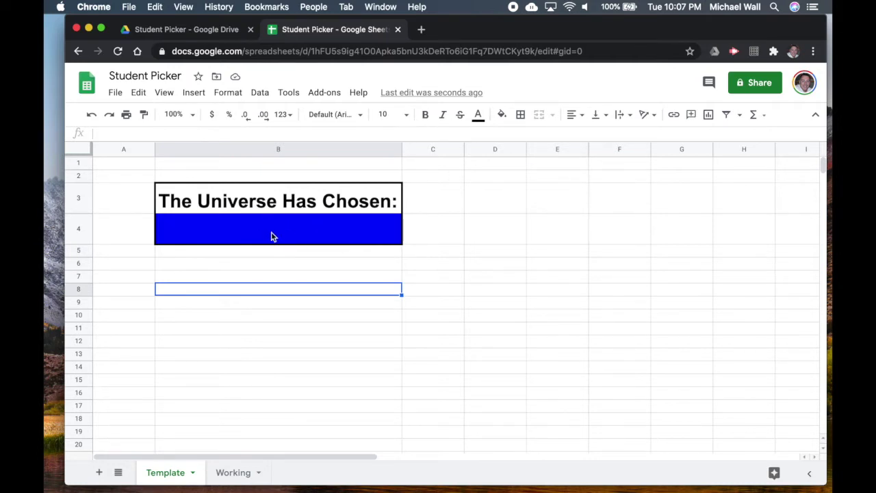
Step: Copy the Working sheet's column A of student names into E1 on the Template sheet
left_click(233, 472)
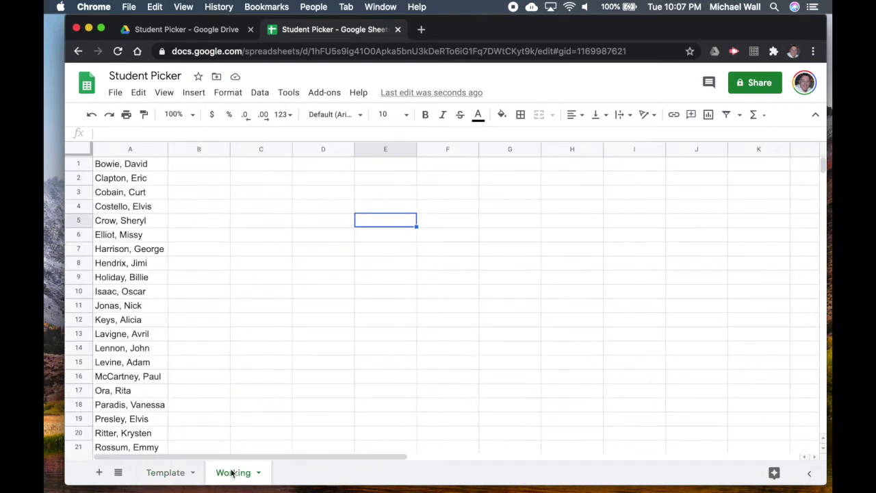
left_click(129, 149)
key("super+c")
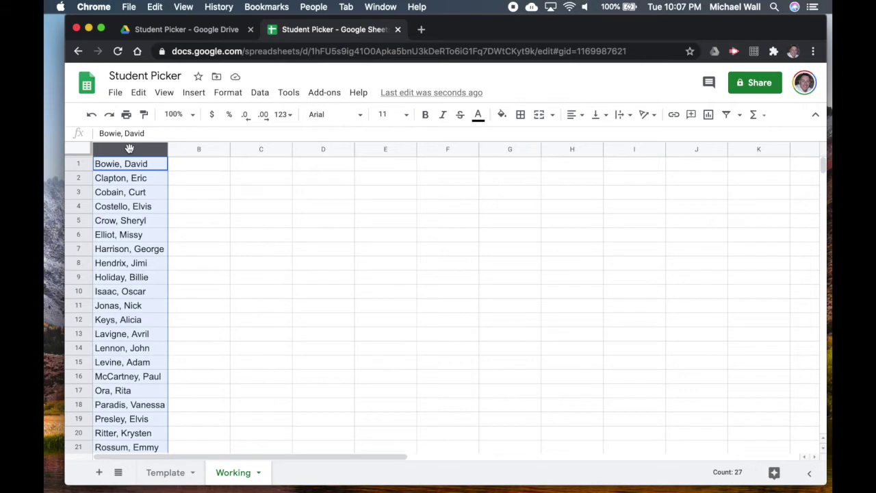
left_click(168, 472)
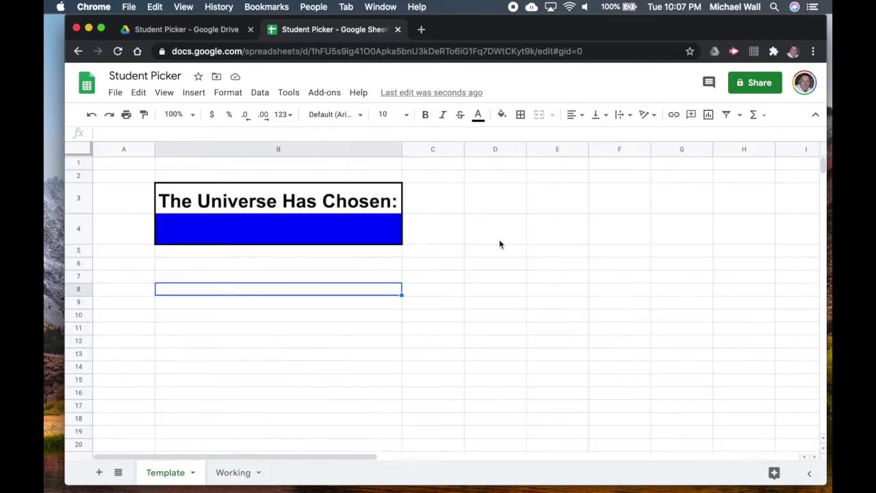
left_click(563, 164)
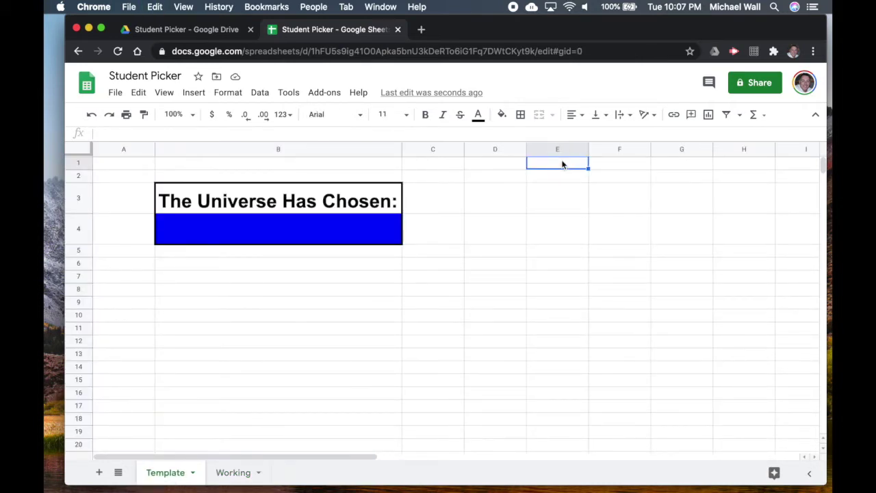
key("super+v")
left_click(673, 225)
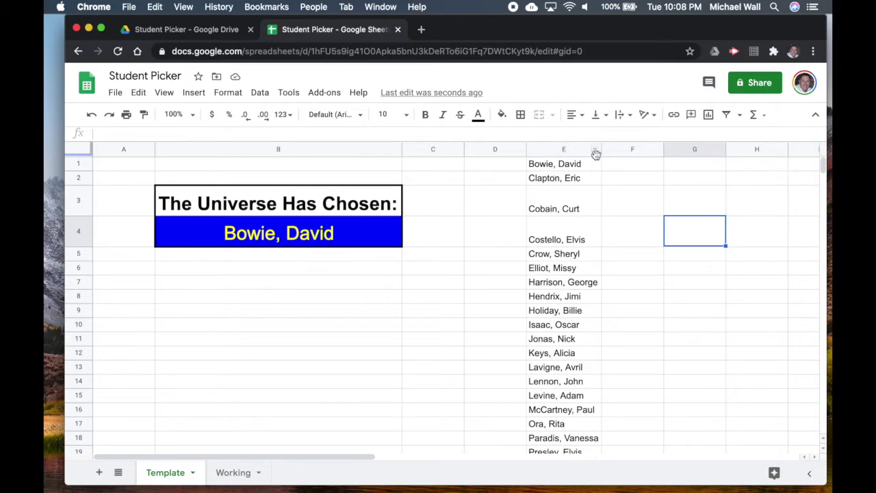
Step: Randomize the column E name range twice so B4 shows a different student
left_click(594, 150)
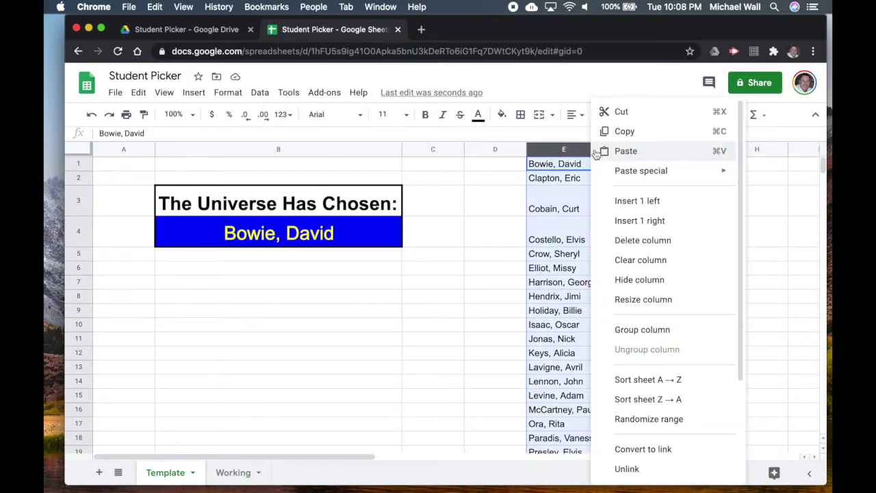
left_click(645, 419)
left_click(495, 299)
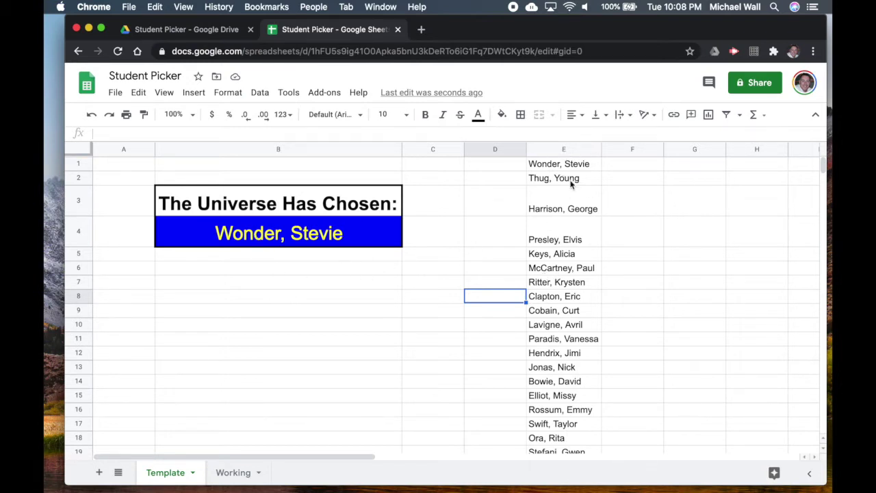
left_click(594, 149)
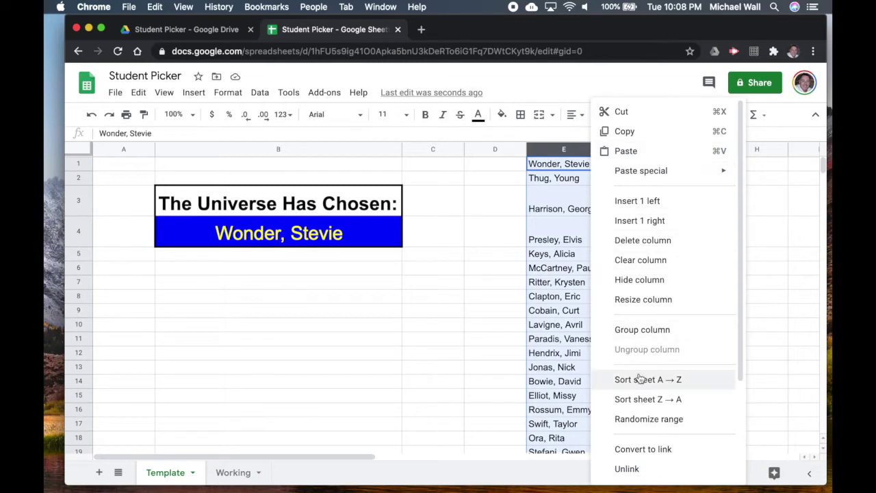
left_click(644, 428)
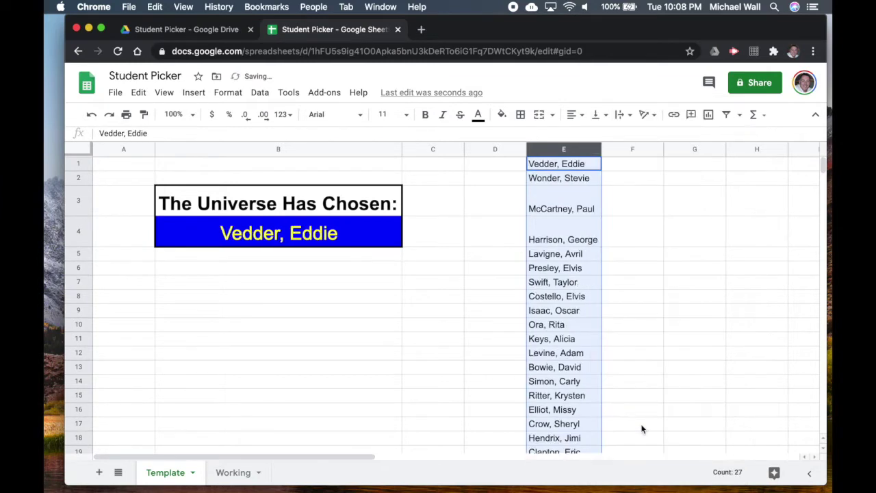
left_click(489, 302)
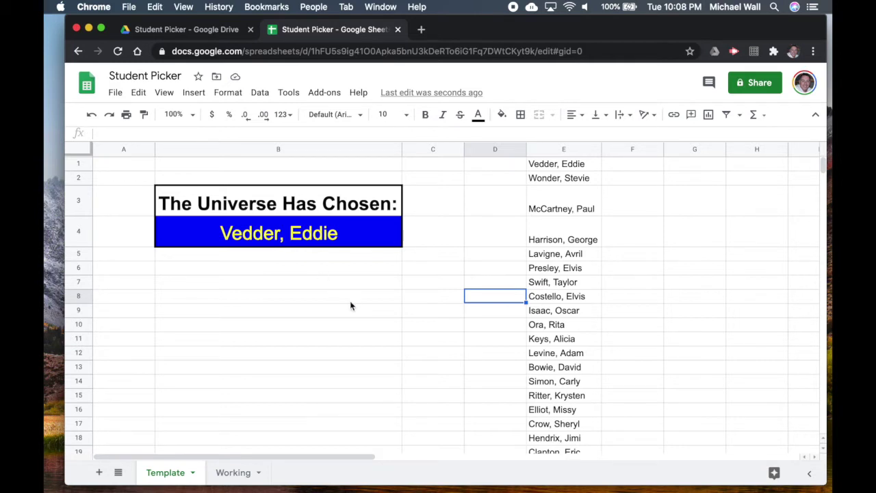
left_click(384, 297)
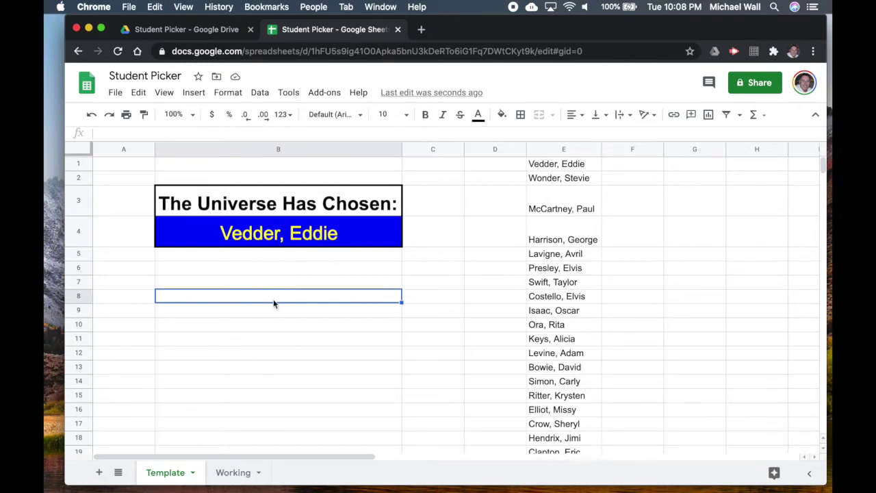
left_click(195, 94)
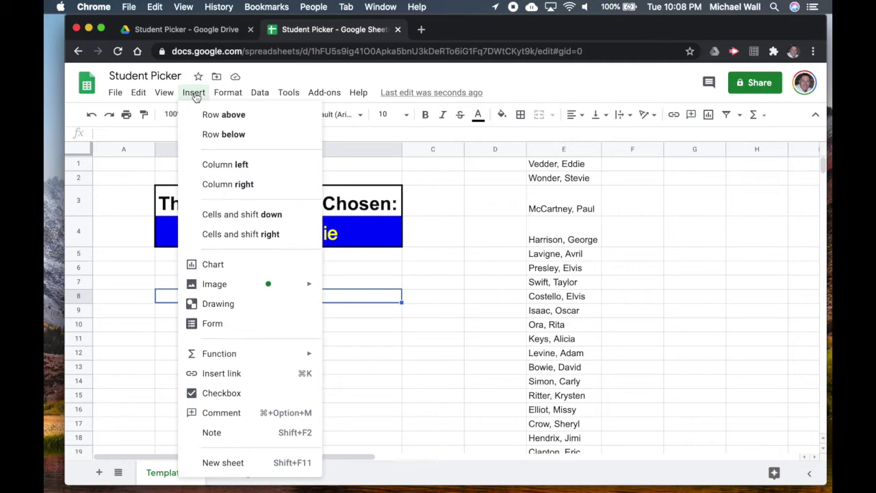
Step: Start a new drawing and draw an ellipse on the canvas
left_click(234, 306)
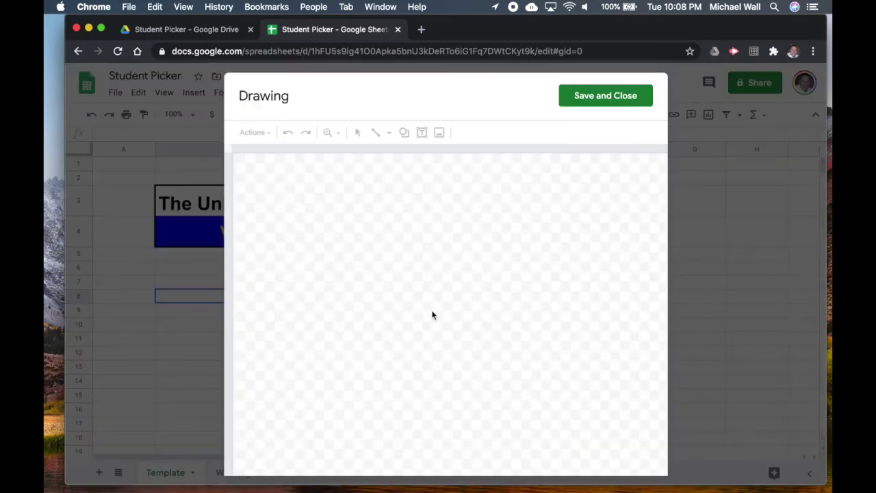
left_click(404, 133)
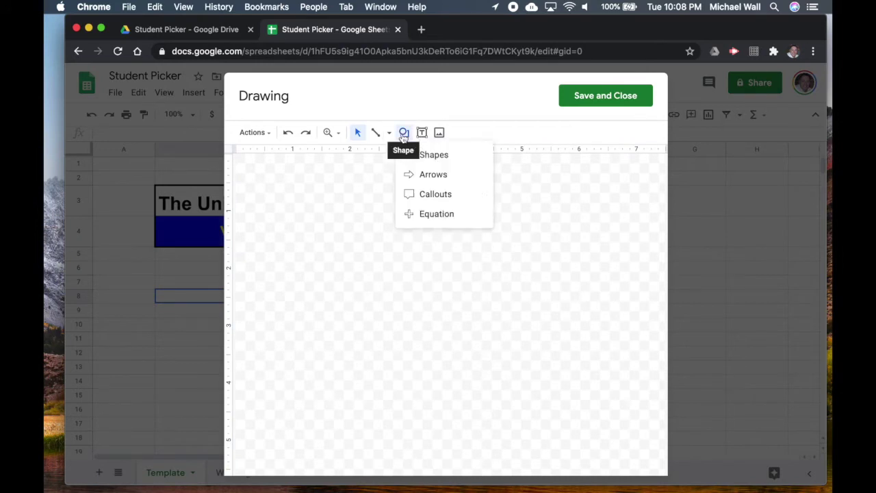
mouse_move(432, 157)
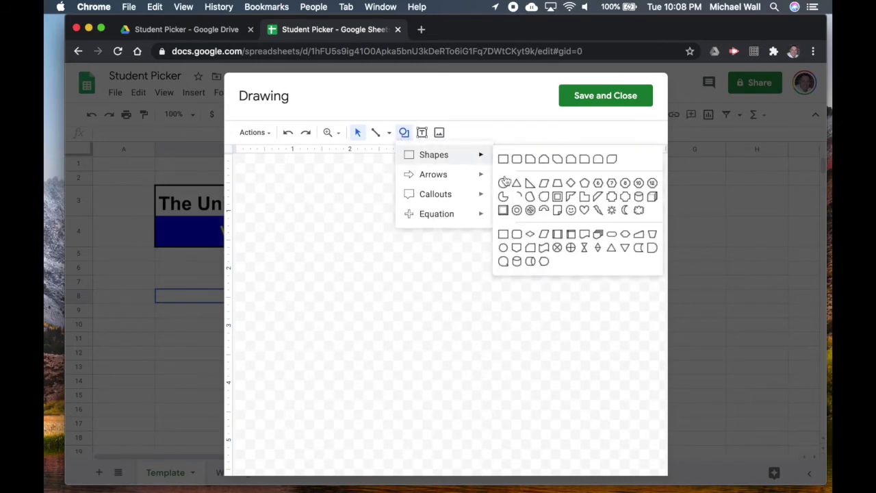
left_click(503, 182)
left_click_drag(363, 213, 488, 320)
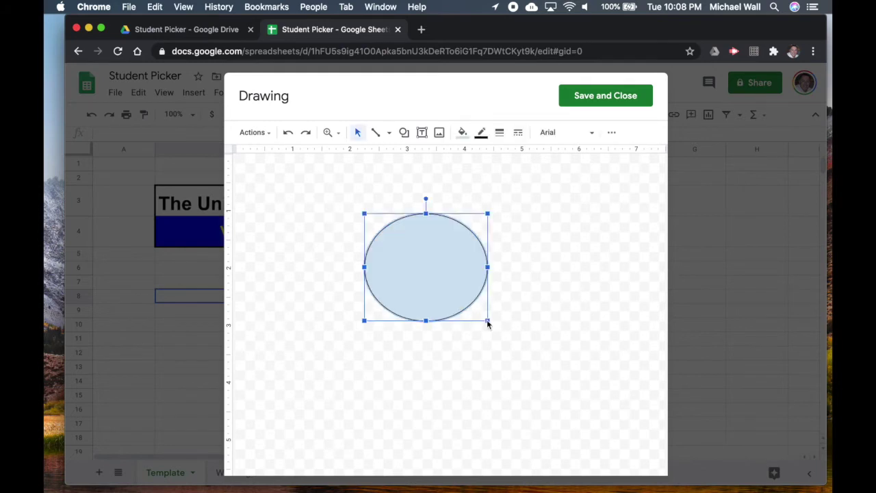
Step: Fill the ellipse red and give it a thicker black outline
left_click(462, 134)
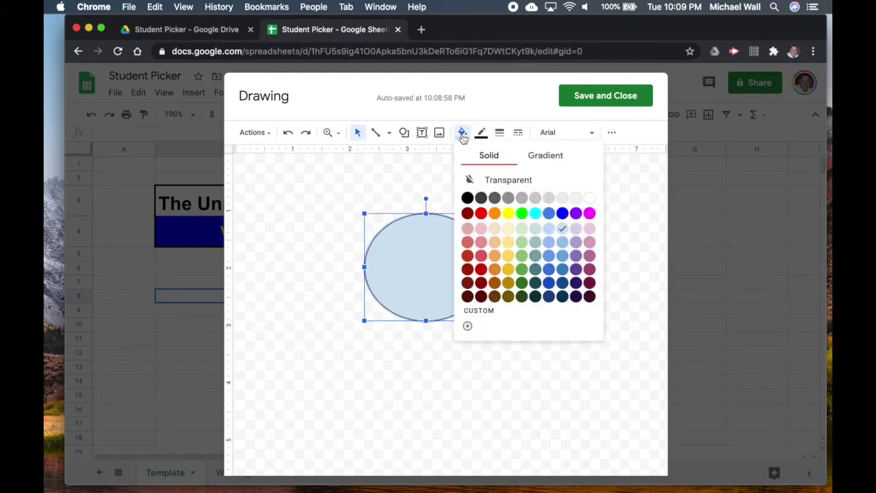
left_click(481, 213)
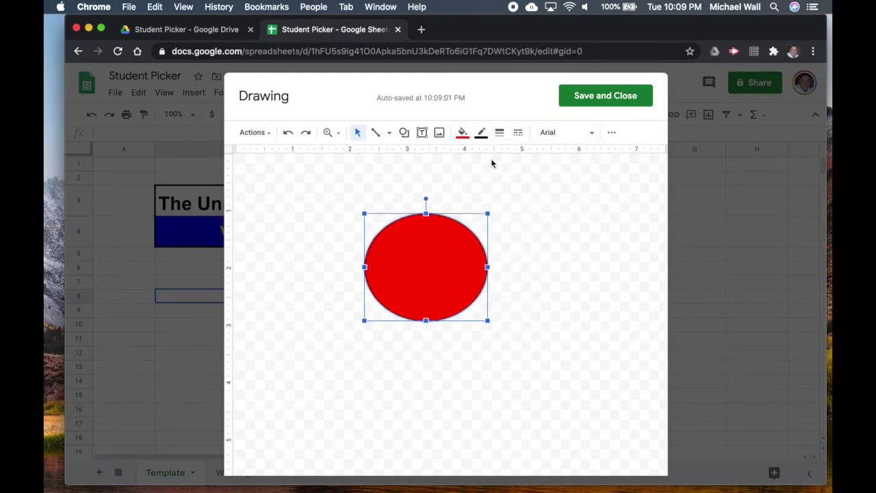
left_click(482, 135)
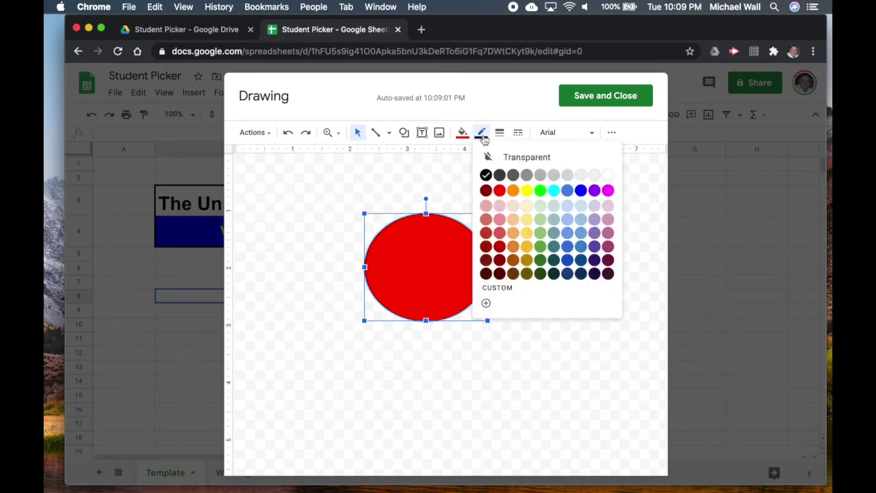
left_click(499, 132)
left_click(512, 205)
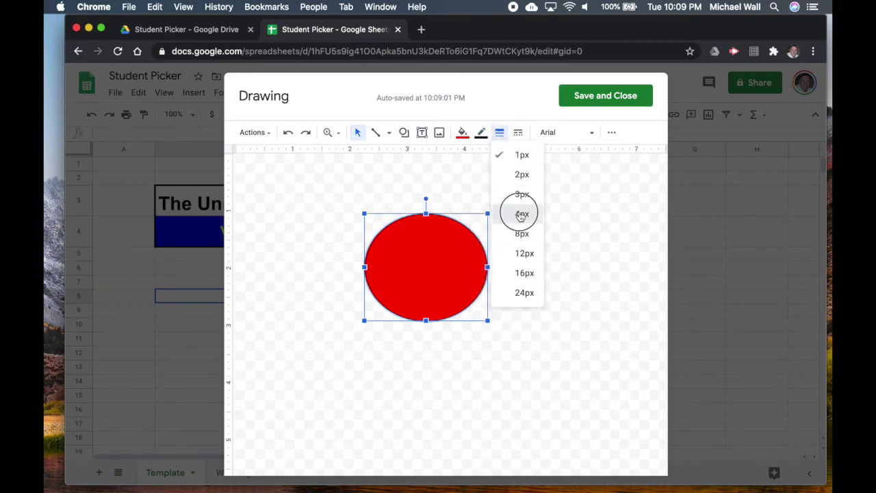
Step: Add the two-line label 'Select Student' in bold white text
left_click(419, 261)
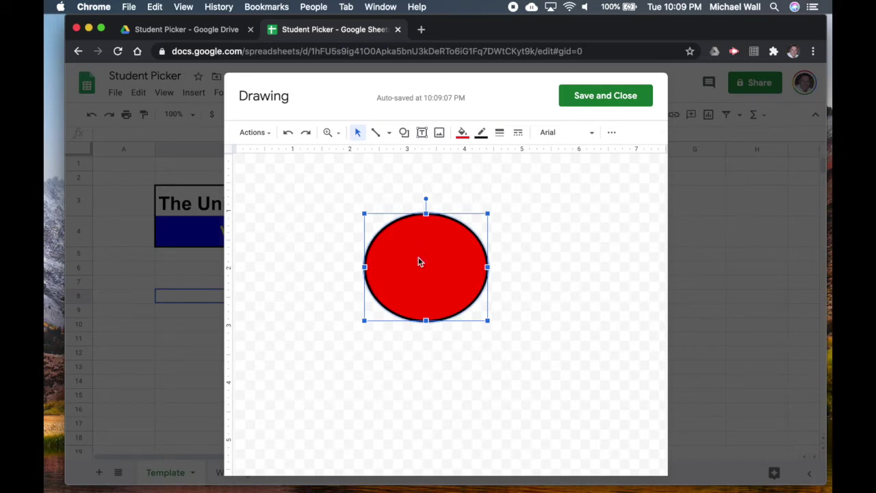
type("Select")
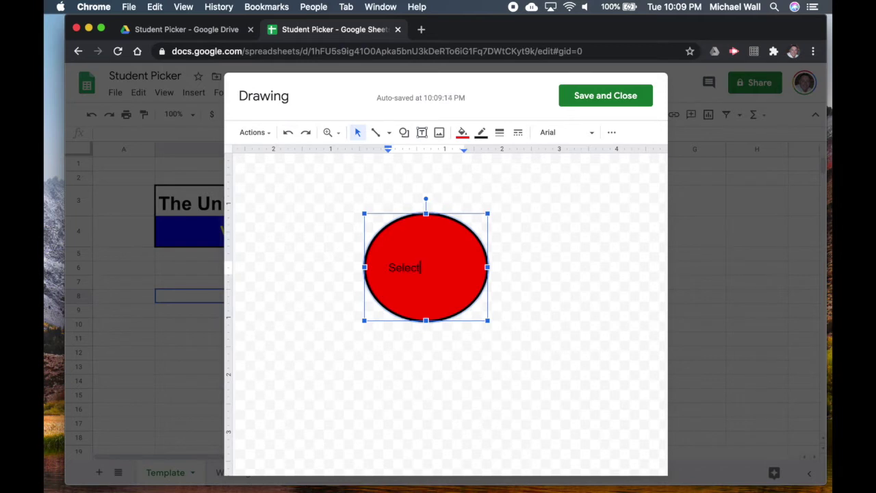
key("Return")
type("Student")
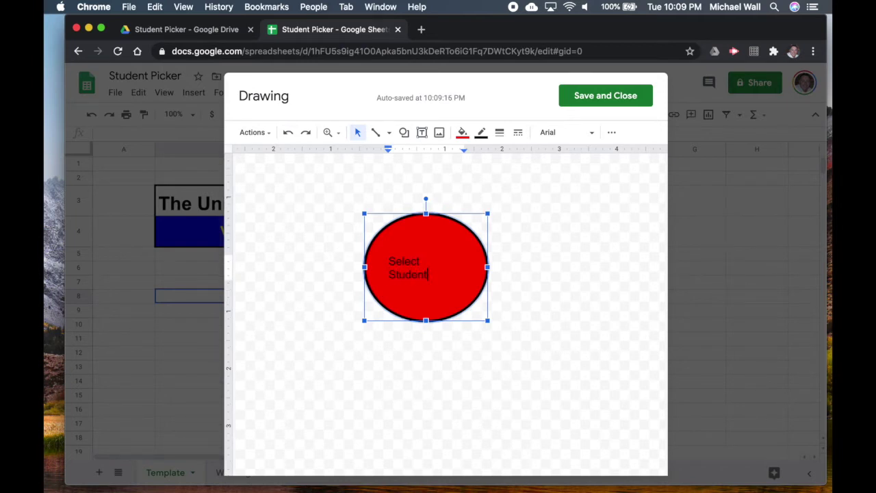
key("super+a")
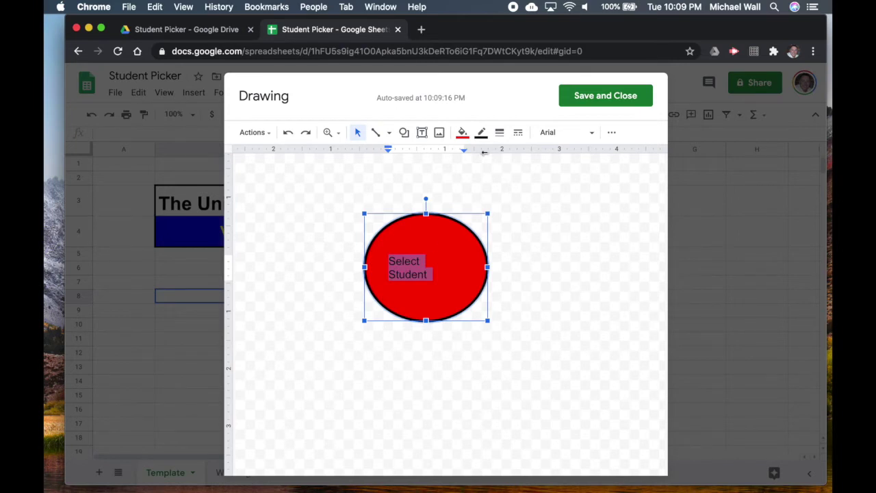
left_click(610, 134)
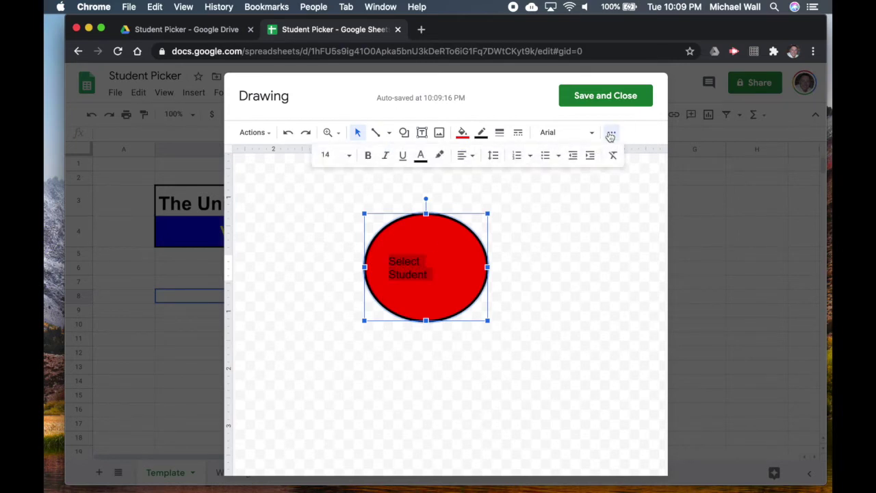
left_click(420, 155)
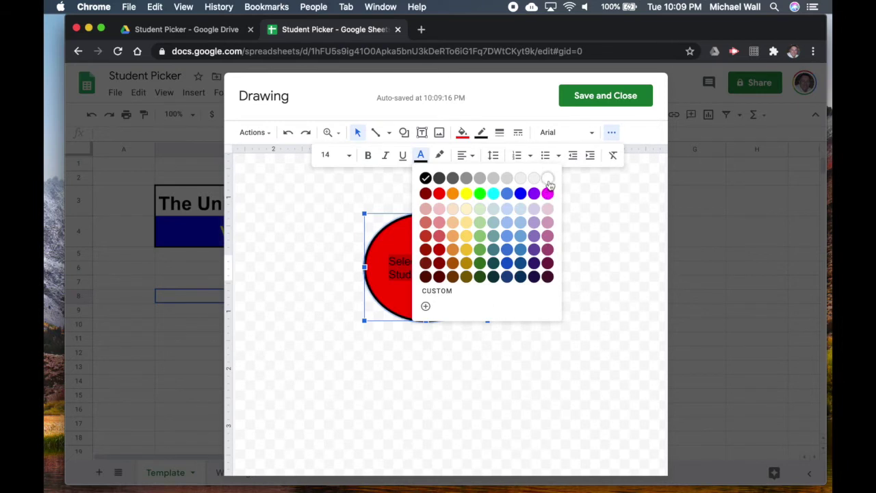
left_click(548, 181)
left_click(369, 160)
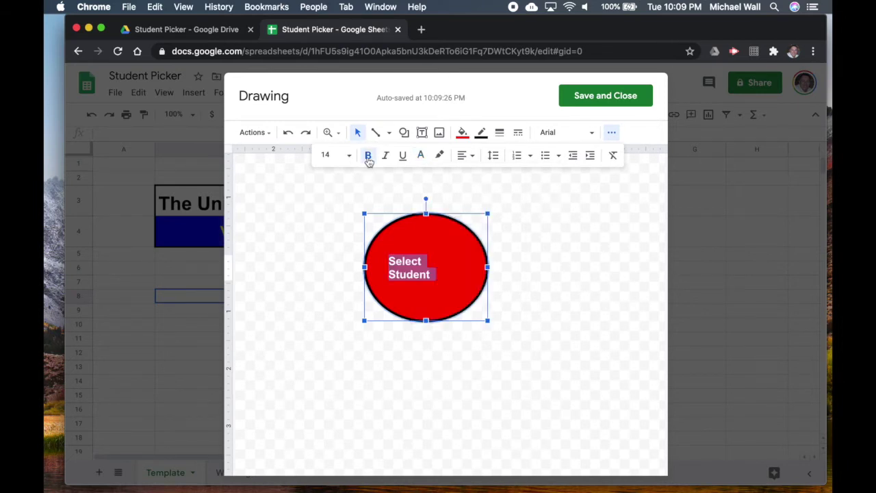
Step: Centre the label horizontally and vertically, set it to size 24, and save the drawing
left_click(470, 156)
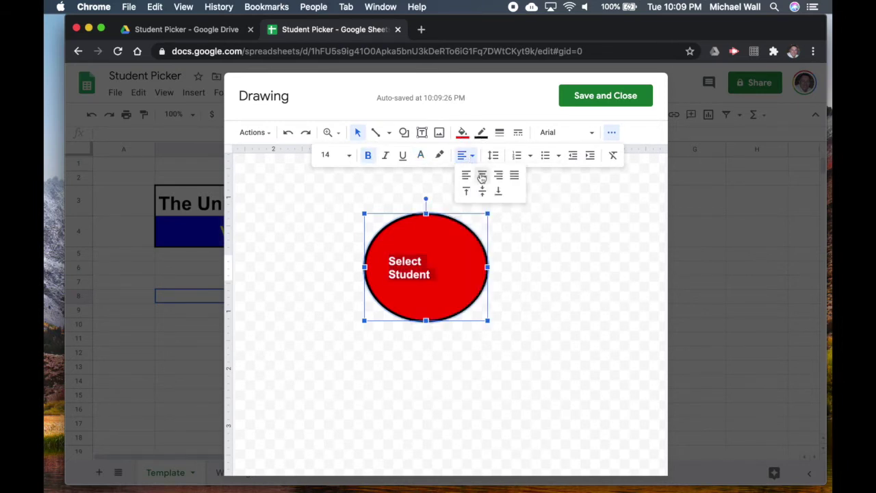
left_click(481, 176)
left_click(465, 156)
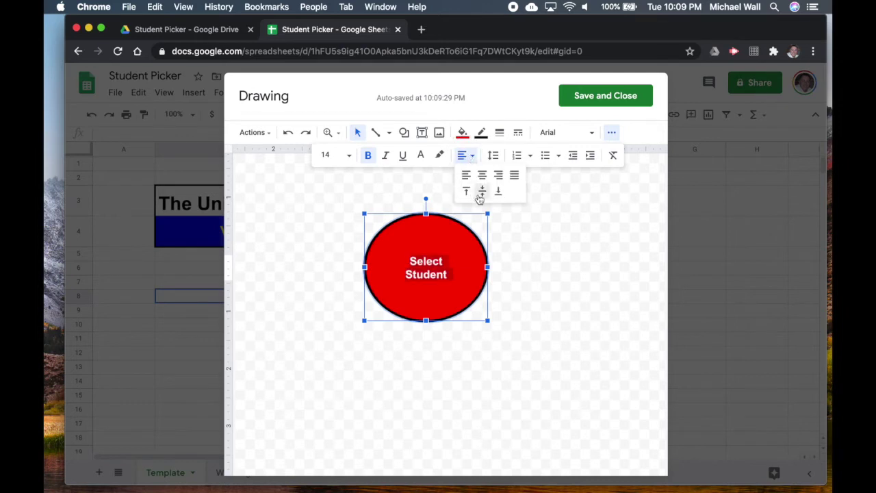
left_click(483, 196)
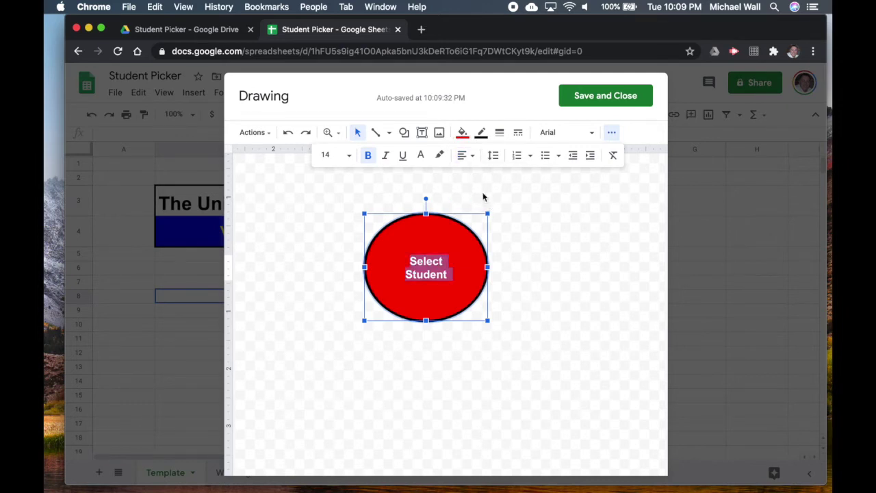
left_click(350, 156)
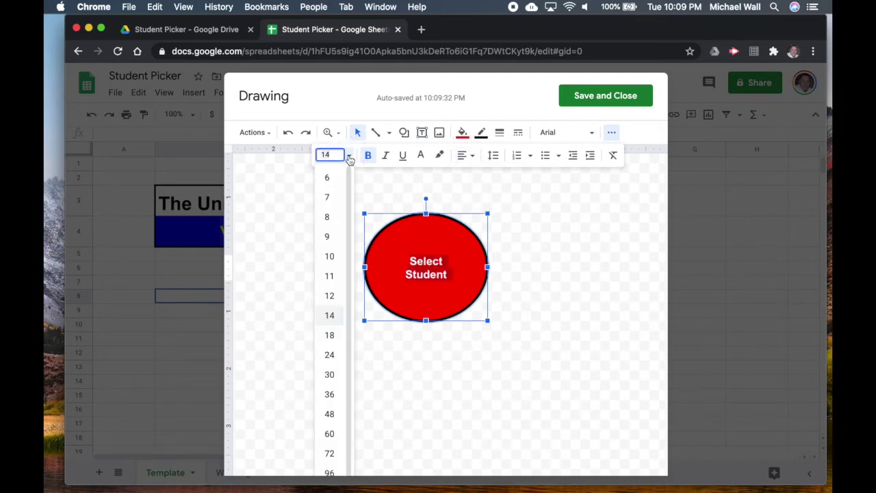
left_click(329, 355)
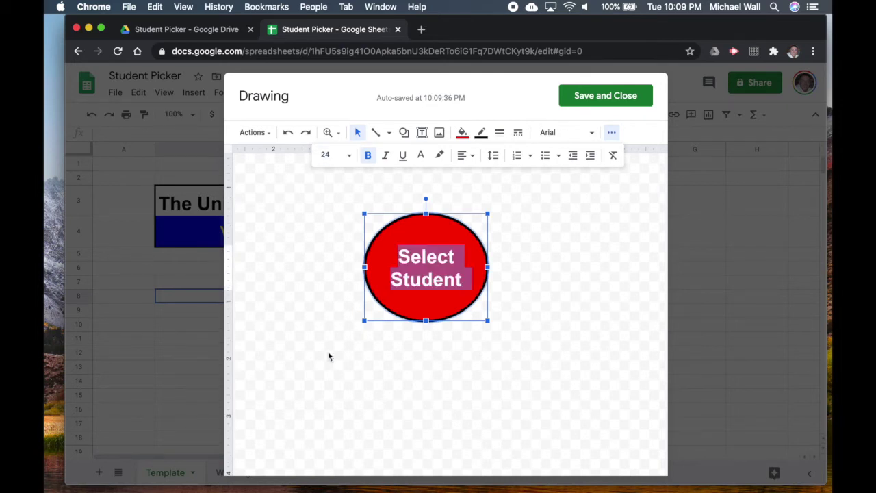
left_click(560, 248)
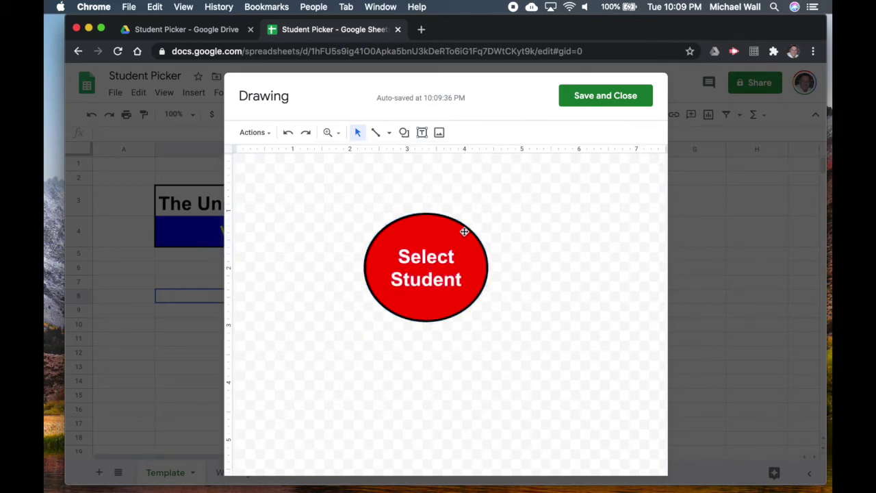
left_click(604, 97)
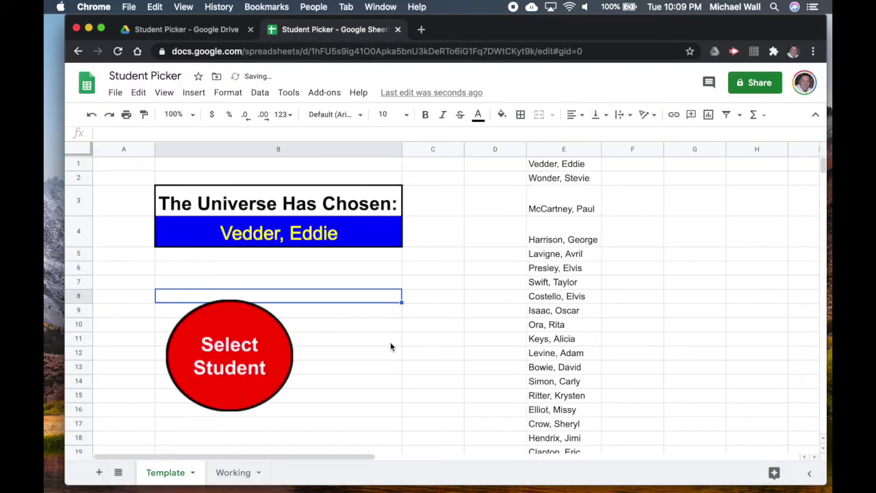
Step: Move the Select Student button up under the title box and shrink it
left_click(231, 349)
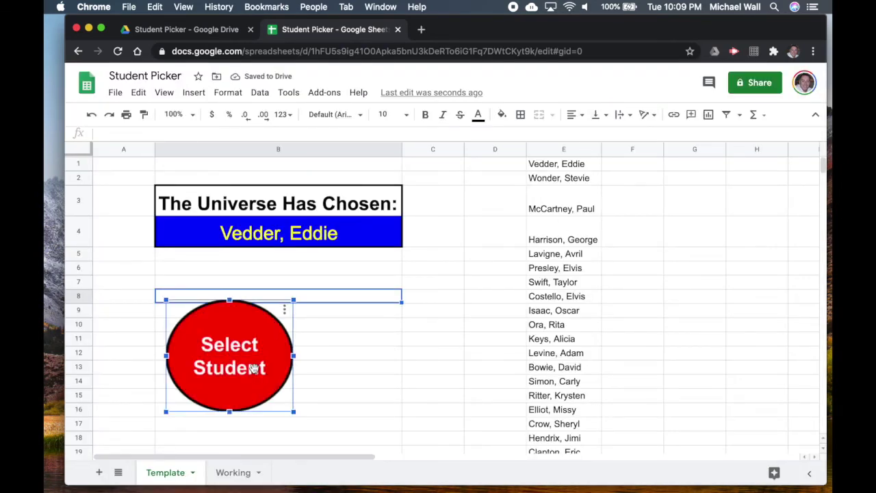
left_click_drag(254, 369, 301, 330)
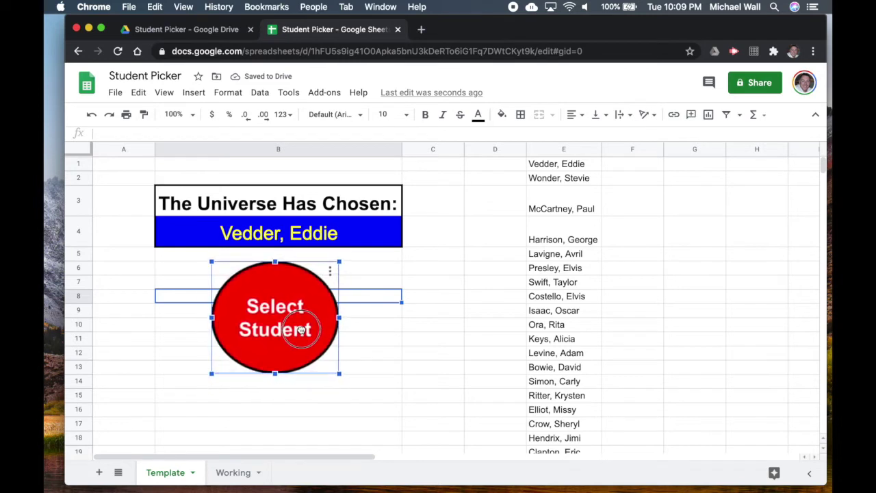
left_click_drag(338, 373, 310, 348)
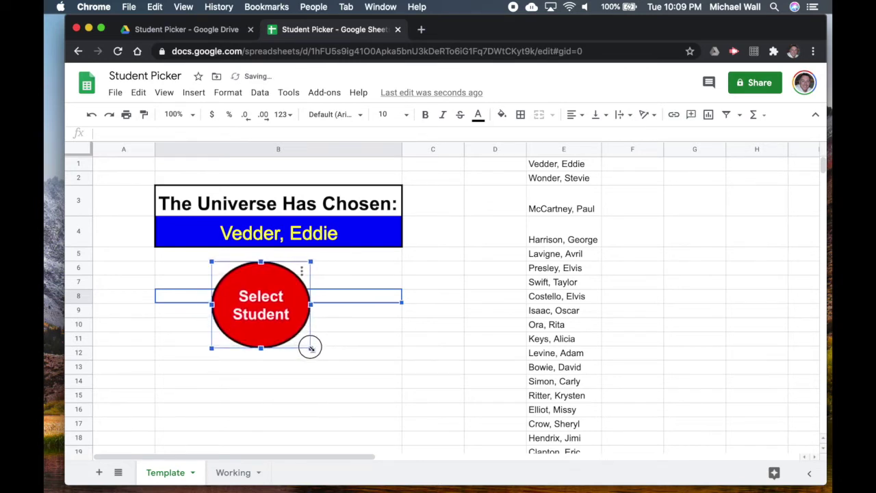
left_click_drag(265, 327, 276, 316)
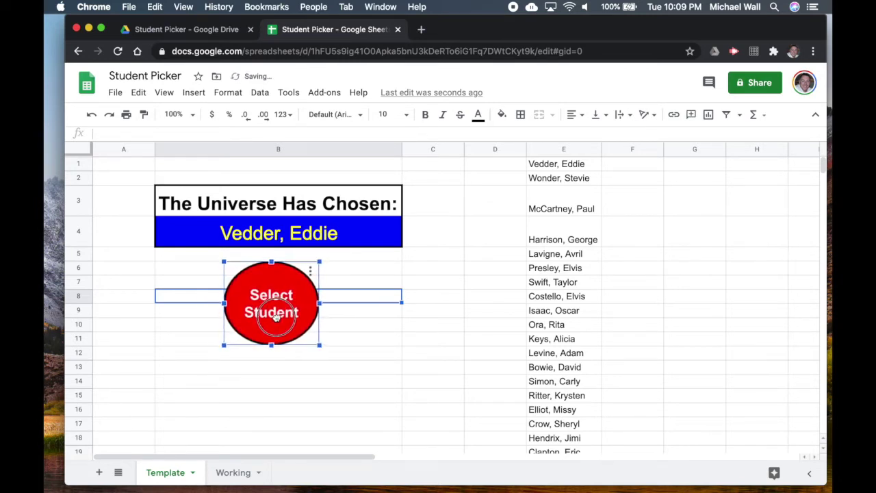
left_click(440, 311)
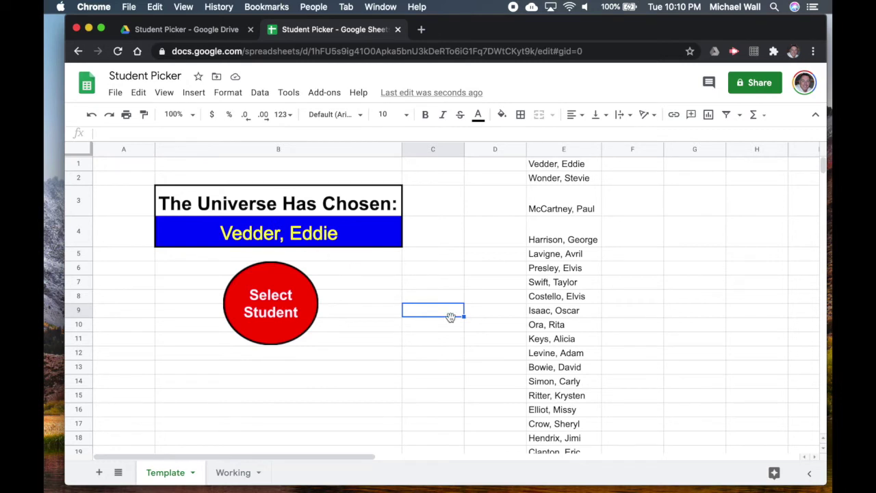
left_click(442, 282)
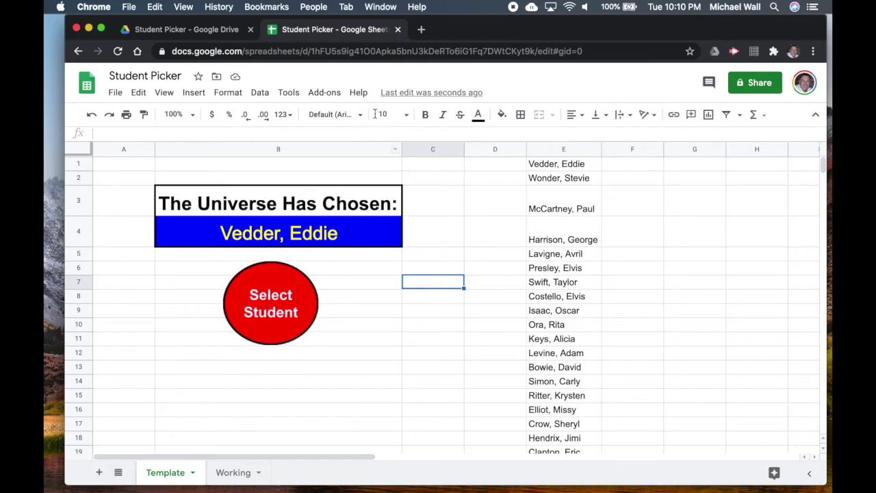
Step: Start recording a new macro from the Extensions menu
left_click(288, 94)
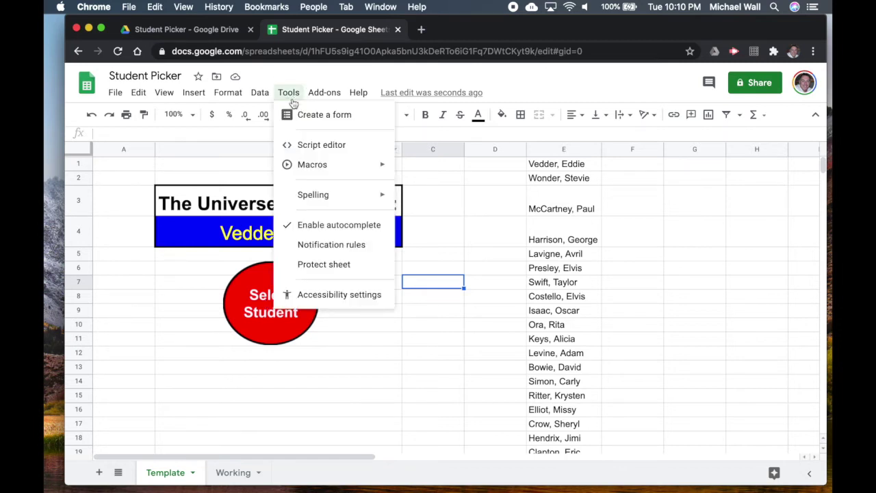
mouse_move(353, 168)
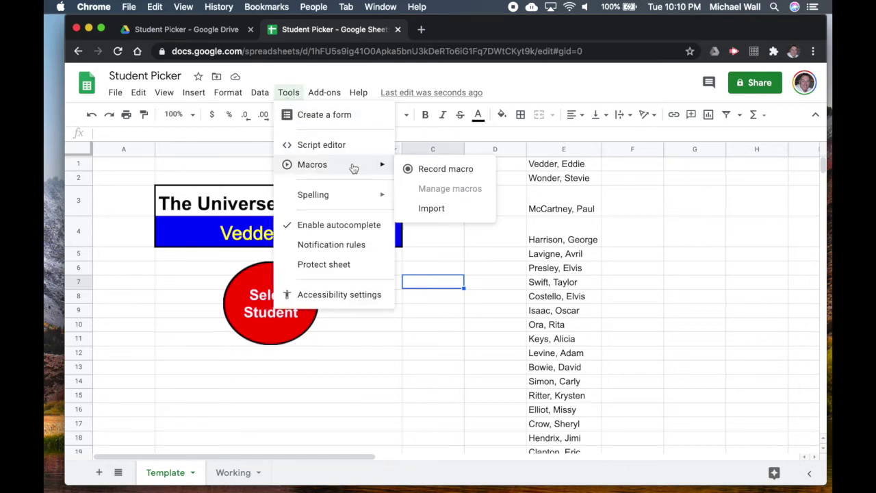
left_click(452, 172)
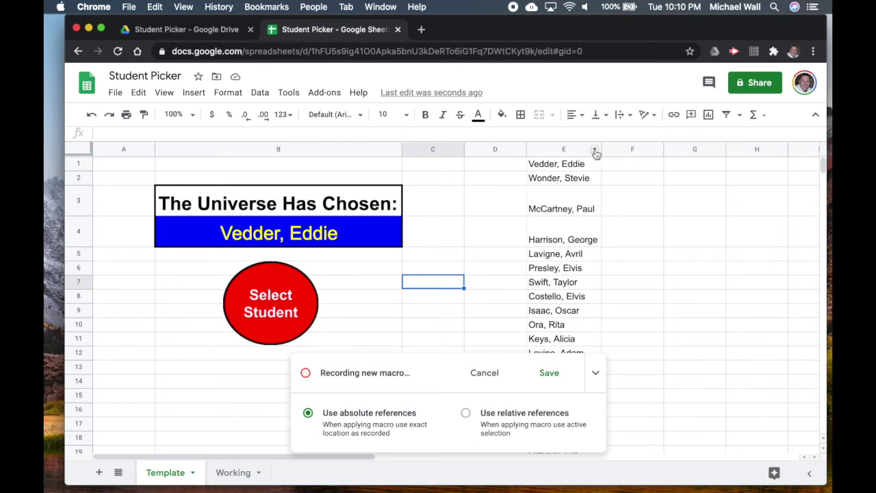
Step: Randomize column E's range, then save the recorded macro as 'Random'
left_click(594, 150)
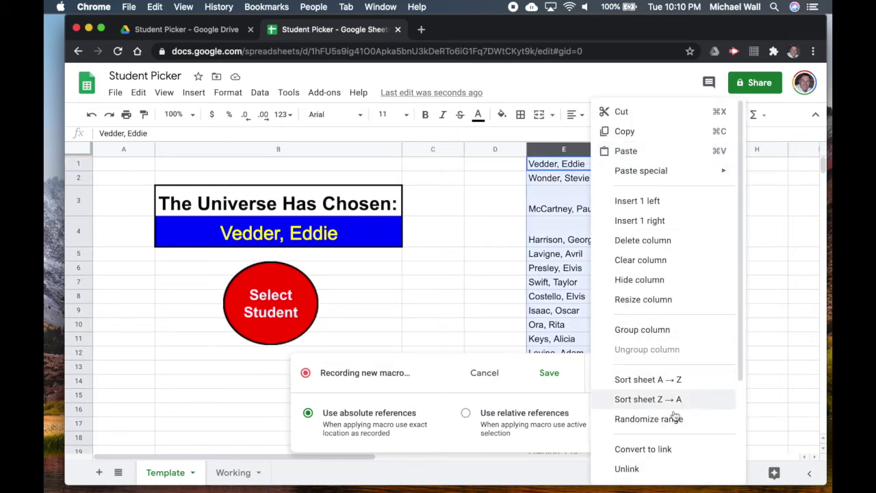
left_click(665, 419)
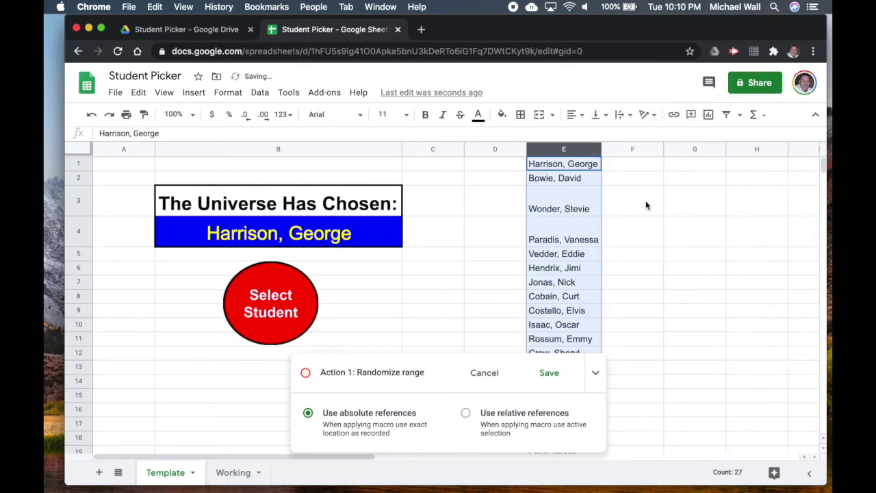
left_click(636, 180)
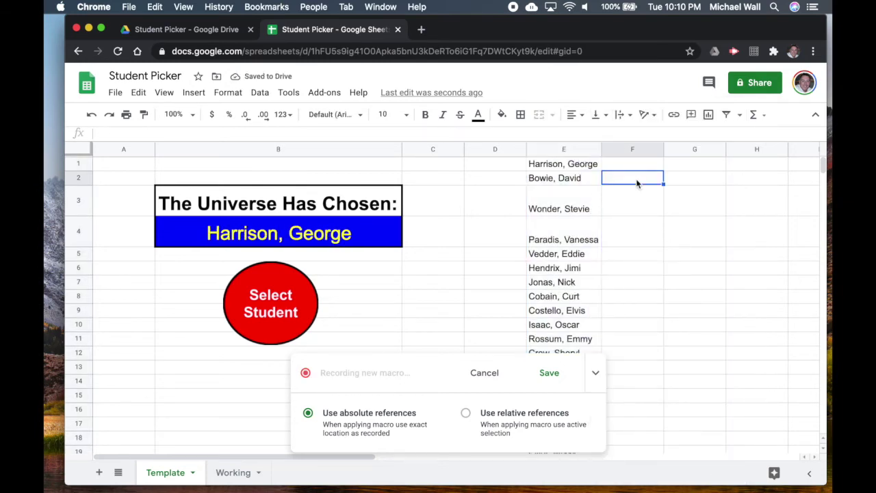
left_click(549, 374)
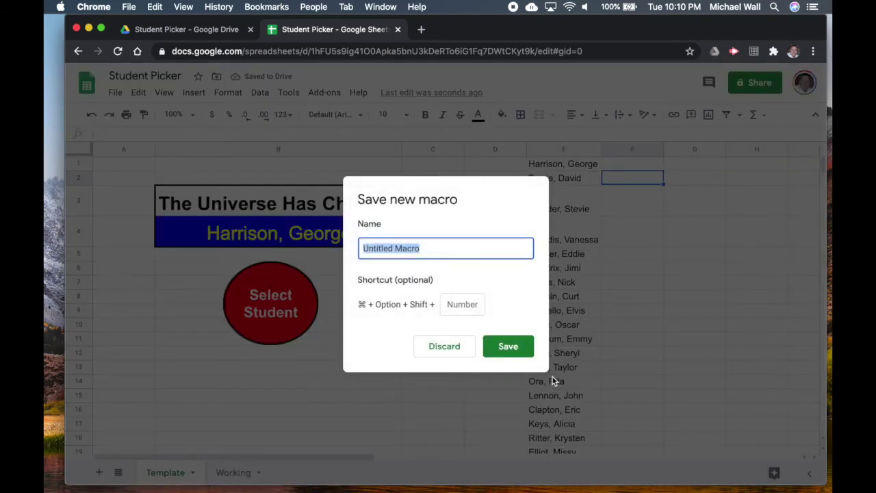
type("Ran")
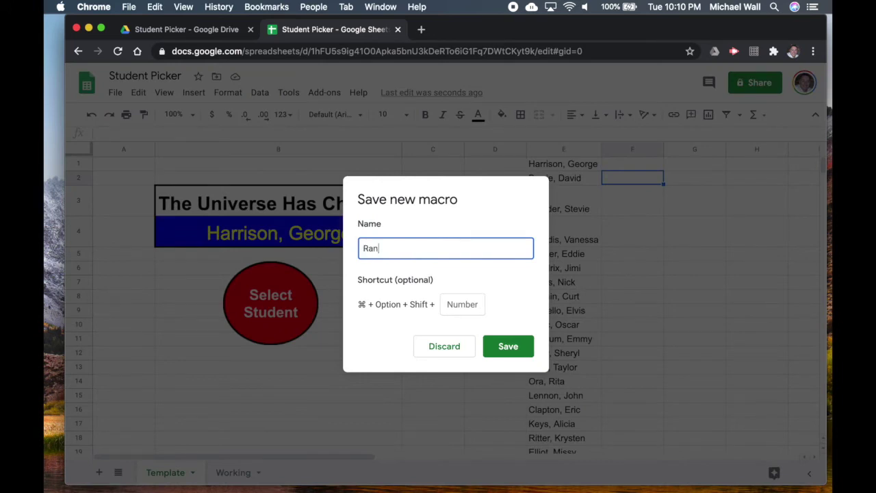
type("dom")
left_click(515, 346)
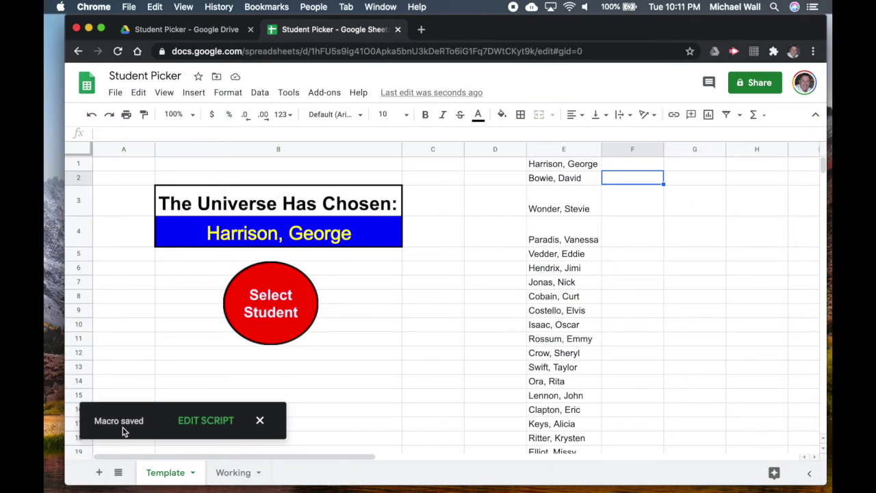
left_click(473, 285)
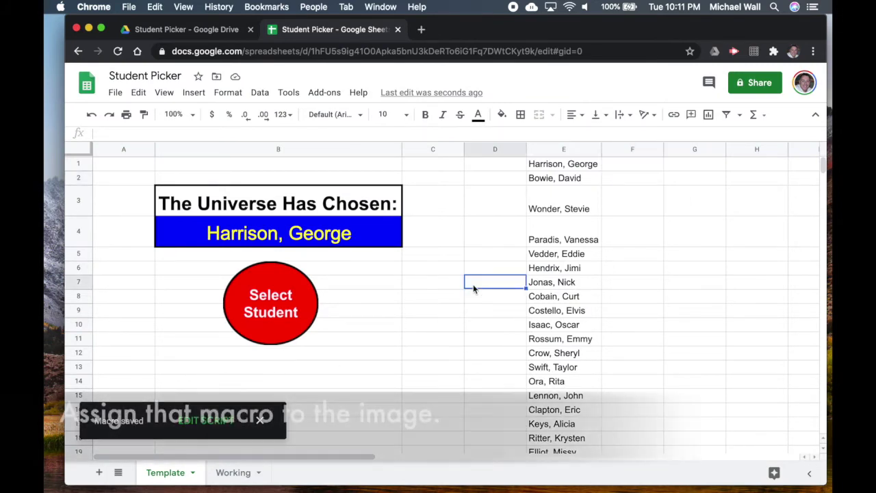
Step: Assign the script 'Random' to the Select Student drawing, then click it to pick a student
left_click(276, 307)
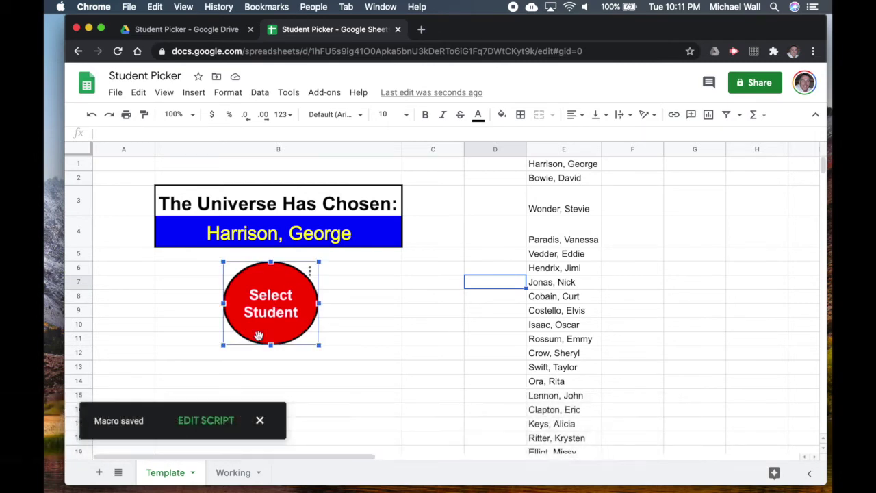
left_click(311, 274)
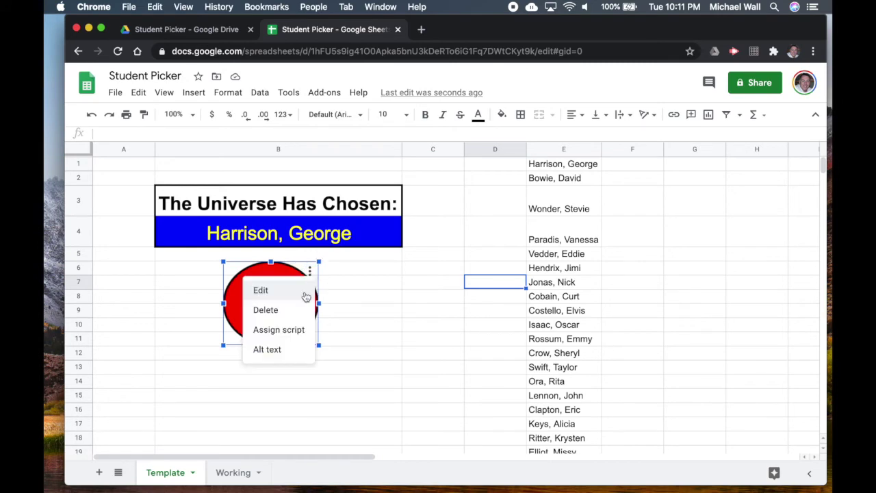
left_click(276, 332)
type("R")
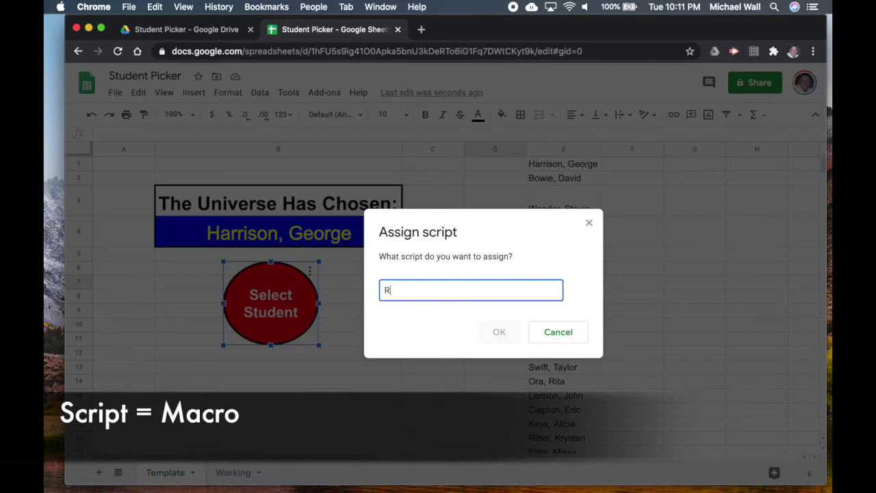
type("andom")
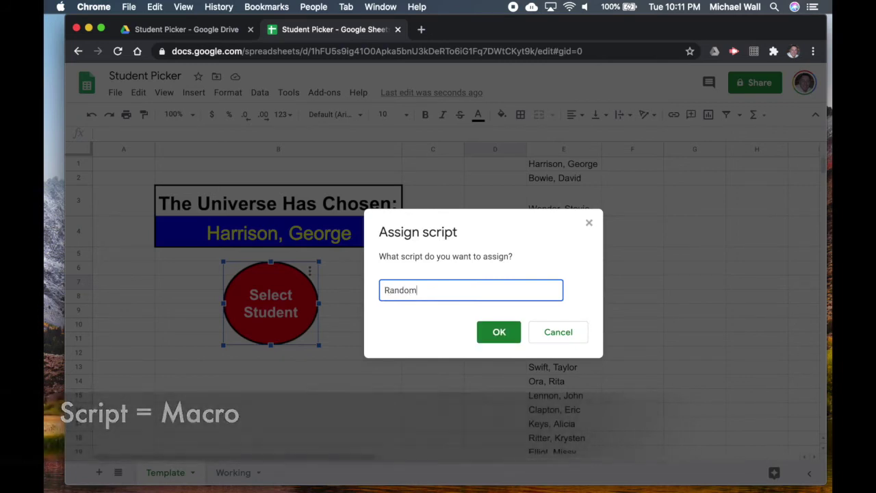
left_click(497, 334)
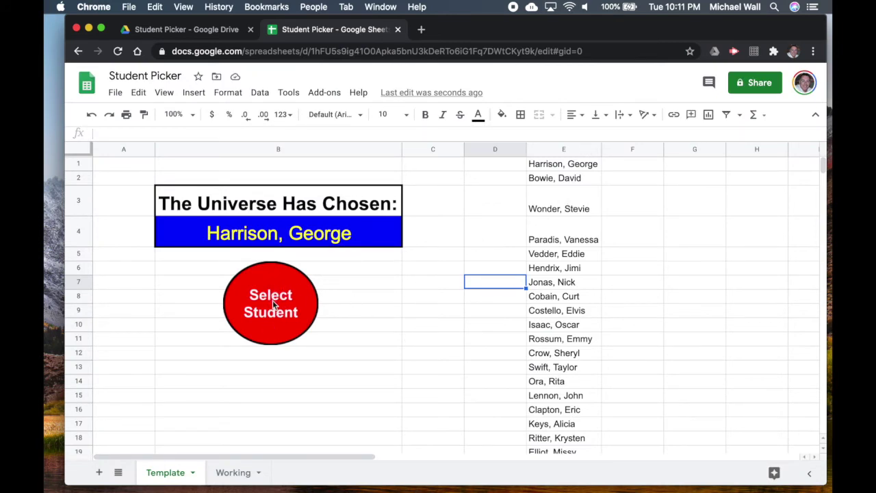
left_click(273, 304)
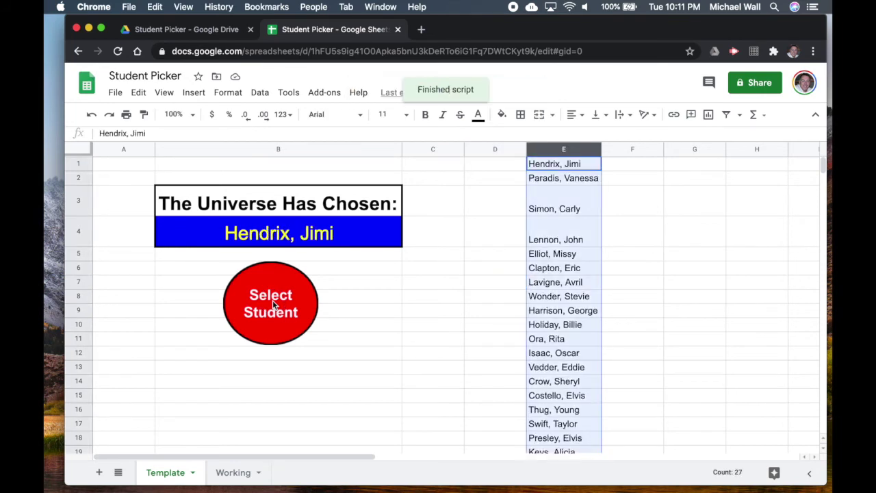
Step: Click the Select Student button three times, watching B4 show new students
left_click(269, 296)
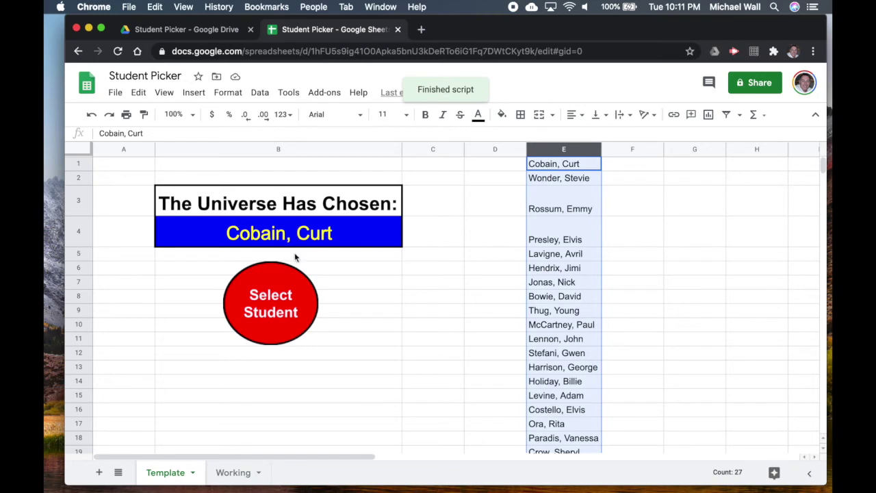
left_click(271, 297)
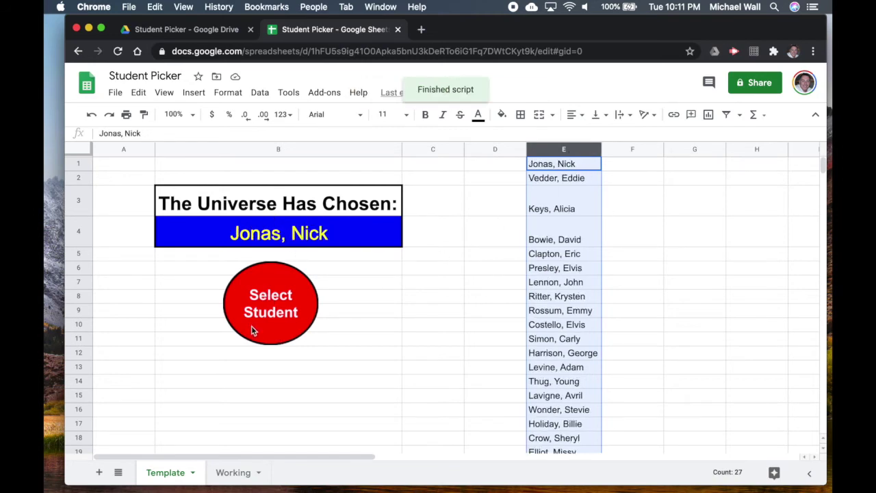
left_click(277, 304)
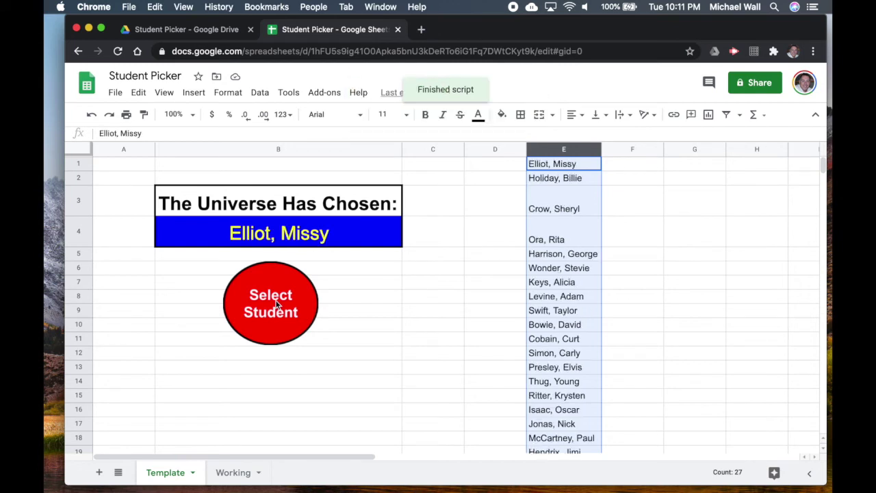
left_click(657, 264)
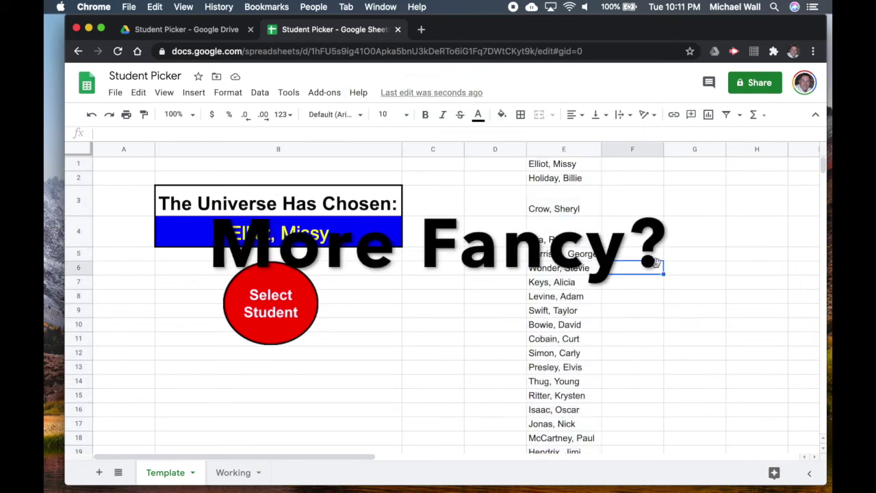
right_click(563, 152)
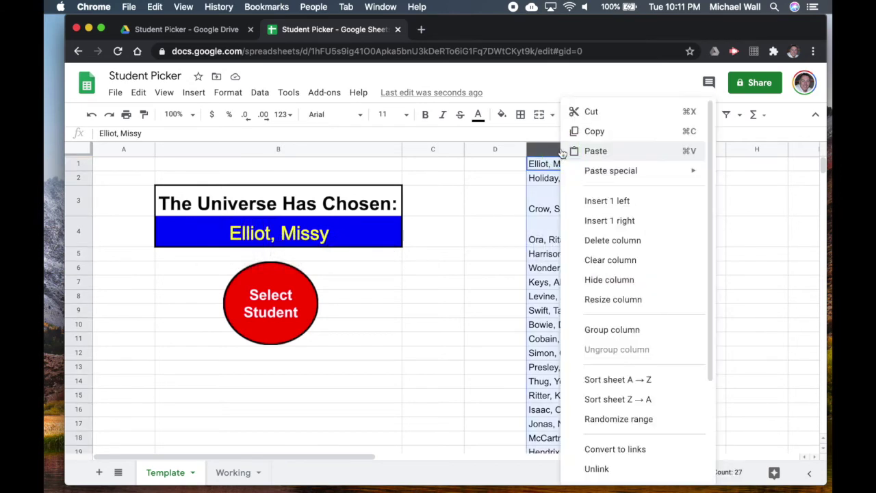
Step: Hide column E, then pick students twice with the button while the list is hidden
left_click(596, 279)
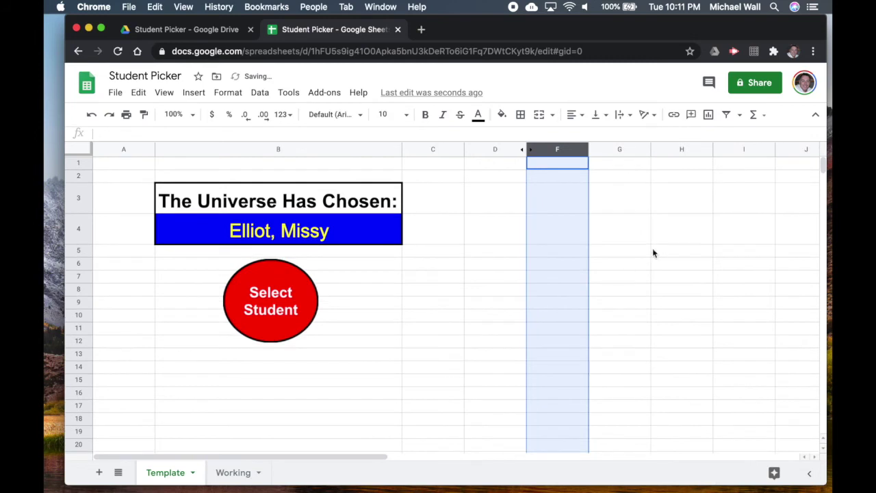
left_click(669, 241)
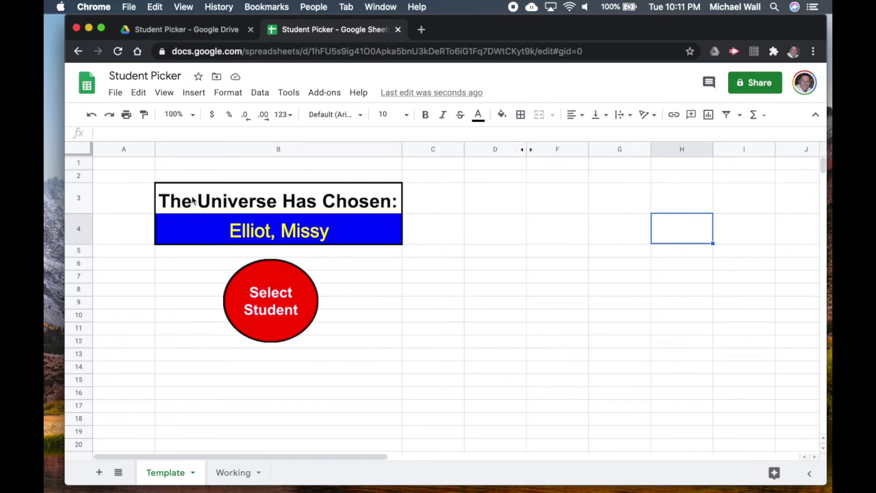
left_click(267, 298)
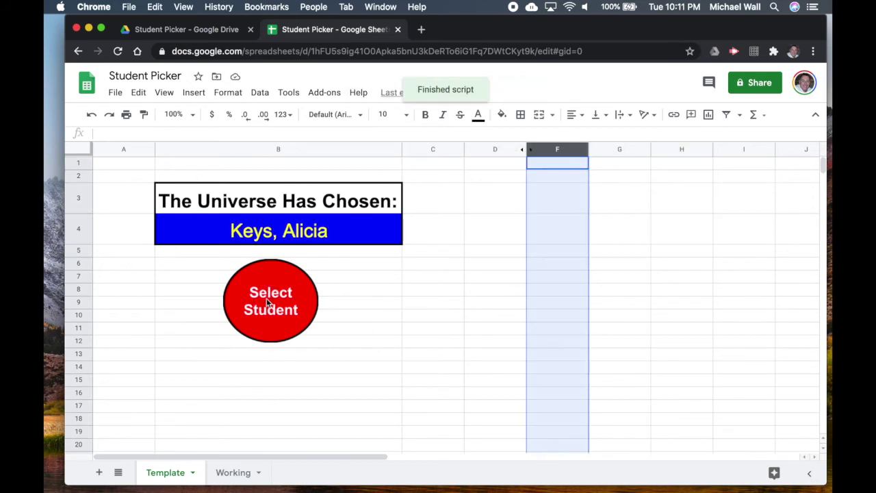
left_click(279, 298)
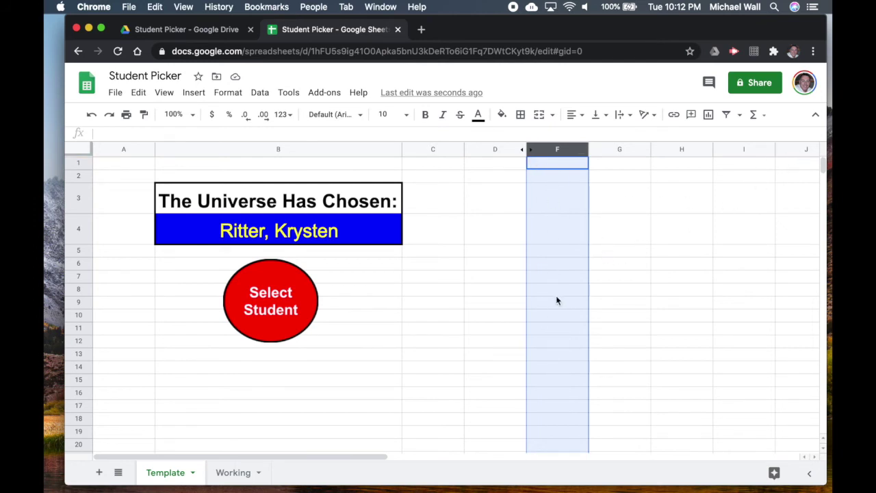
left_click(640, 228)
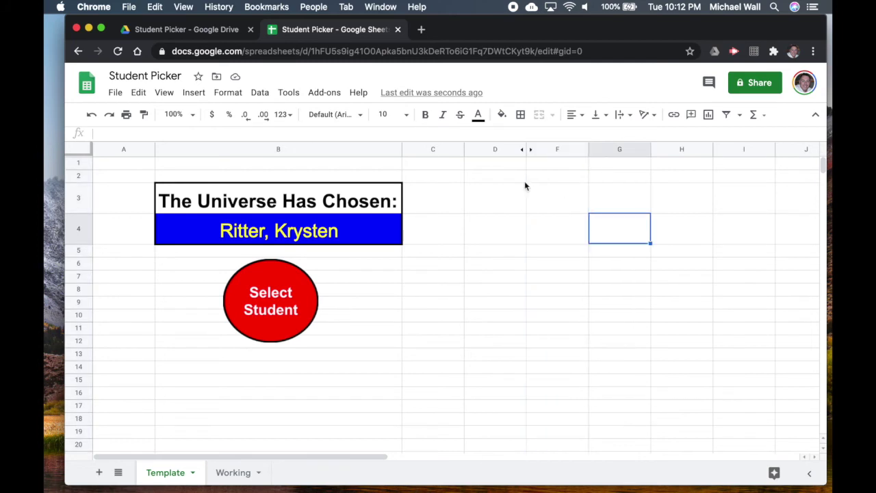
left_click_drag(497, 148, 551, 149)
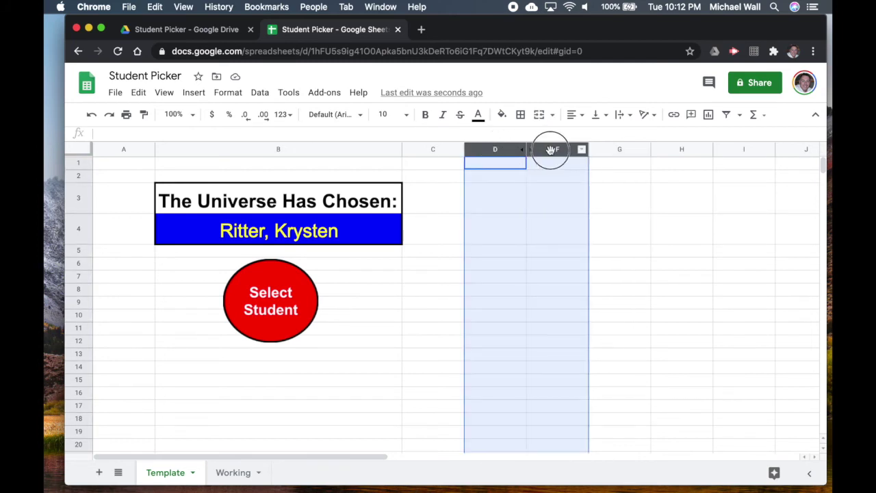
left_click(682, 198)
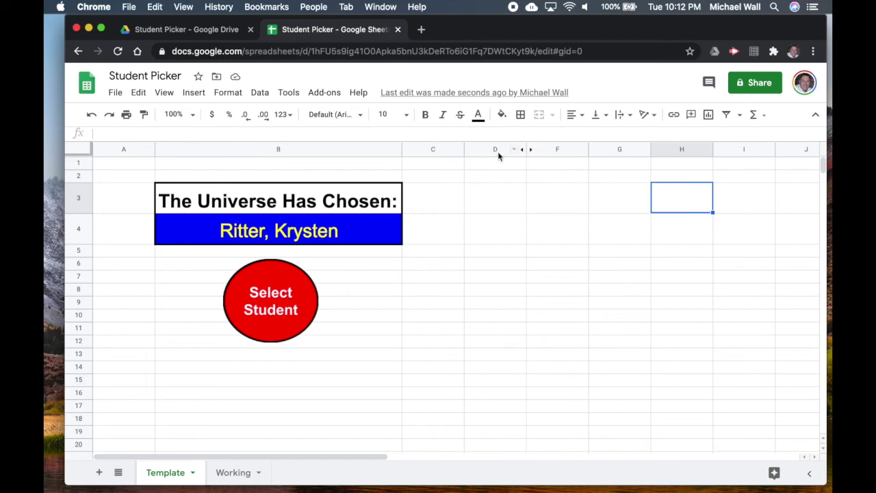
left_click_drag(497, 151, 540, 153)
right_click(542, 154)
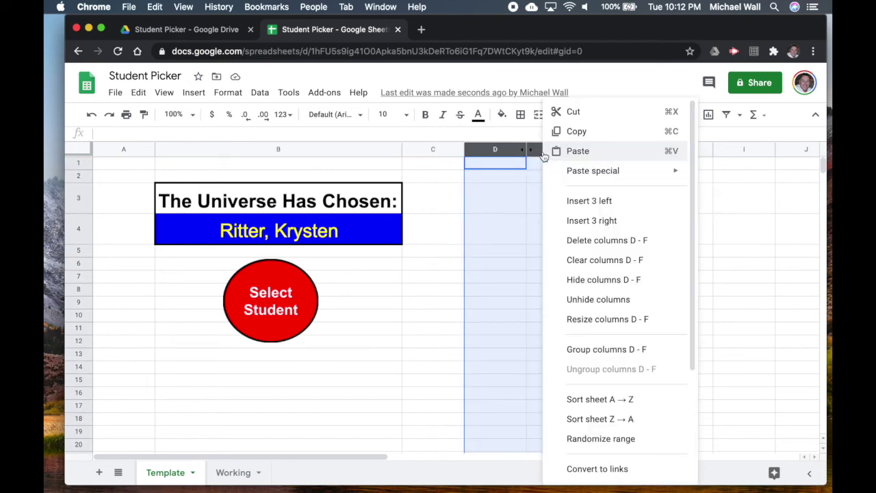
left_click(593, 299)
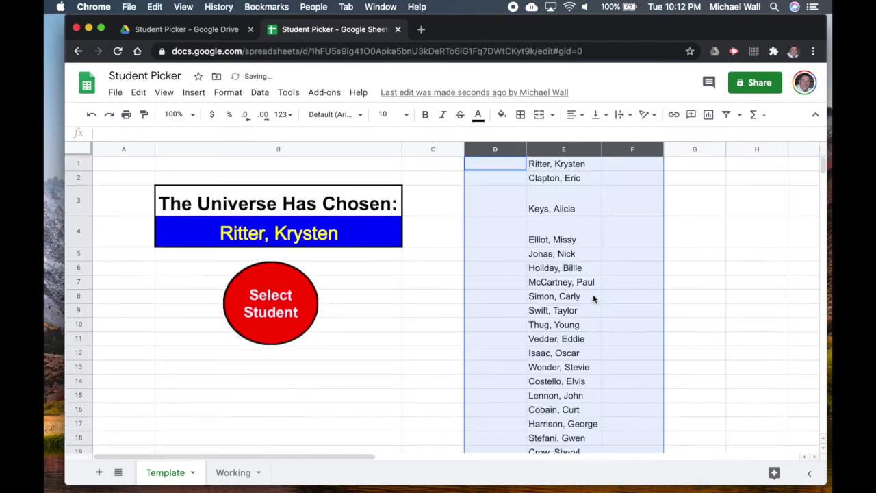
left_click(734, 226)
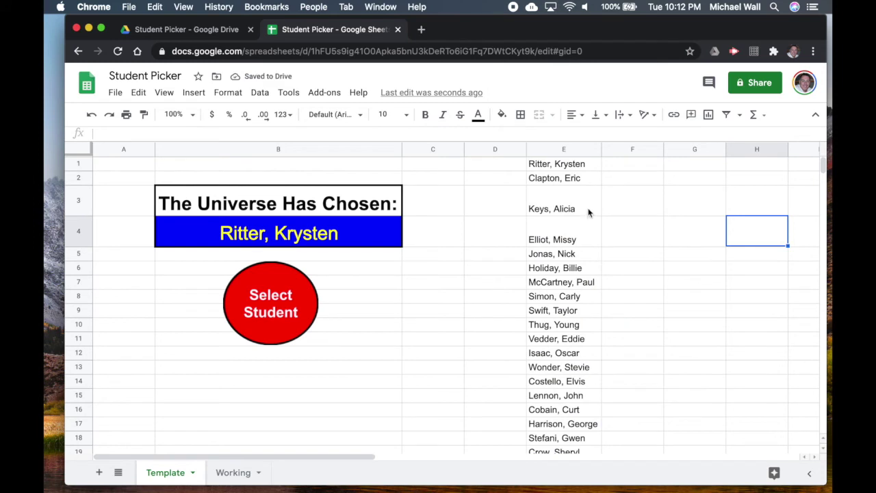
left_click(288, 95)
mouse_move(325, 168)
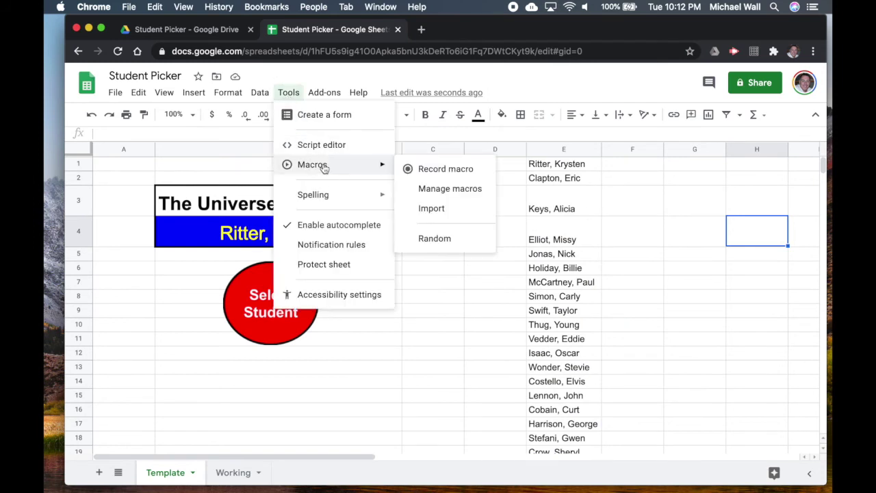
left_click(445, 187)
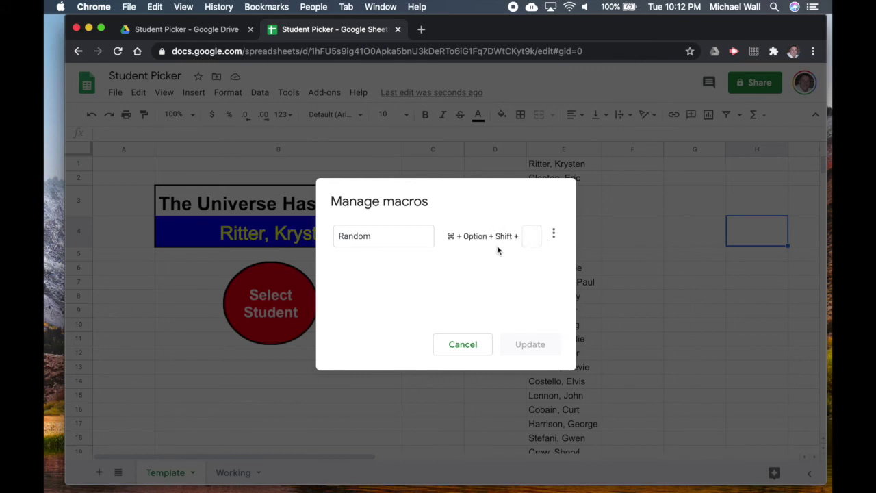
left_click(554, 235)
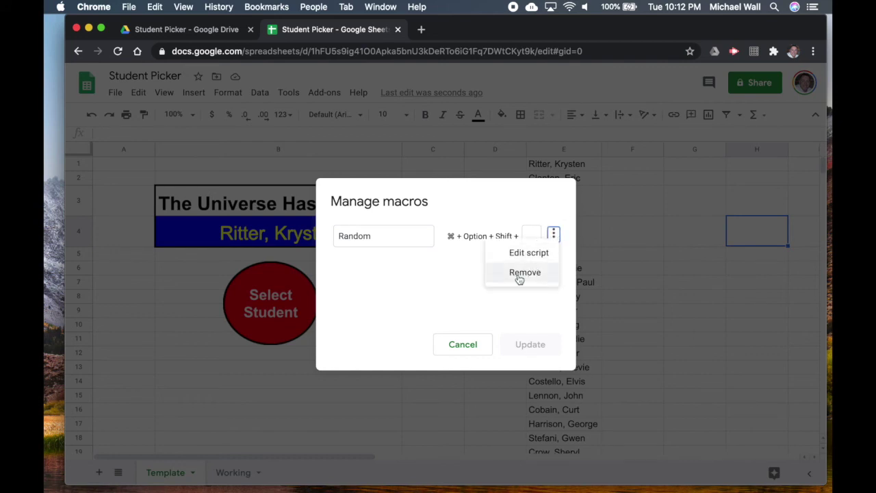
left_click(432, 280)
left_click(461, 348)
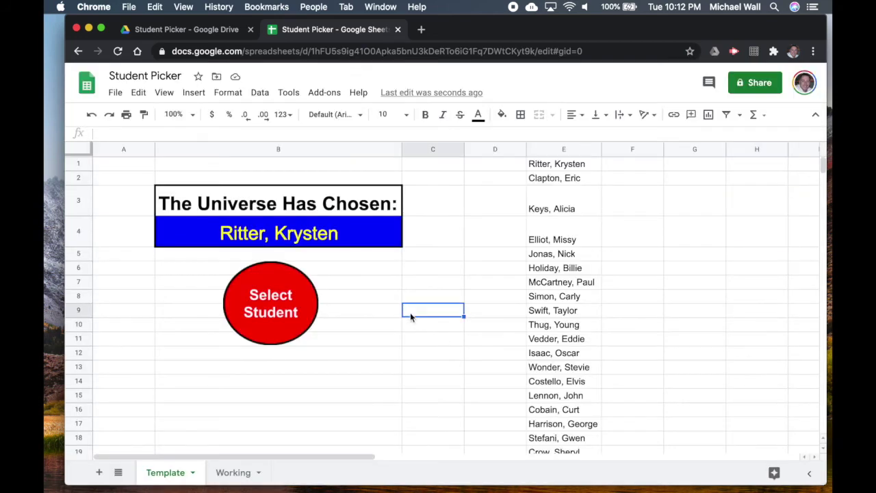
left_click(276, 298)
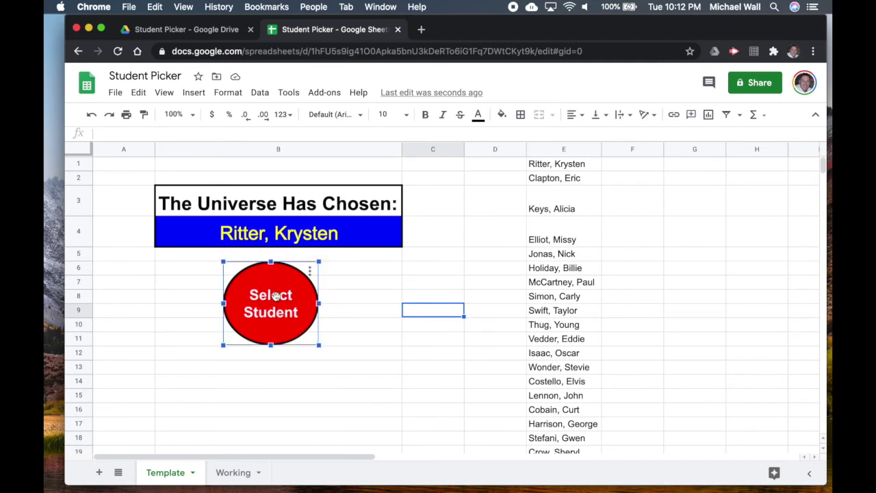
Step: Open the drawing's script assignment, clear the script name, and dismiss the window
left_click(309, 271)
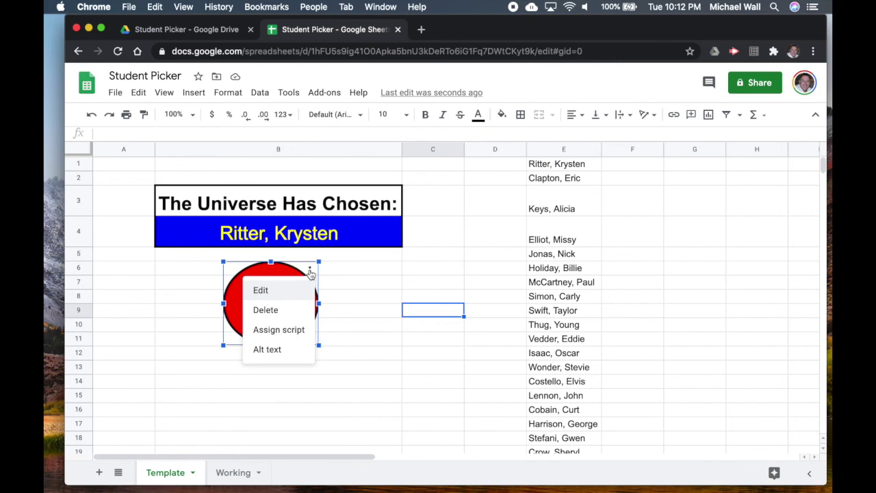
left_click(278, 331)
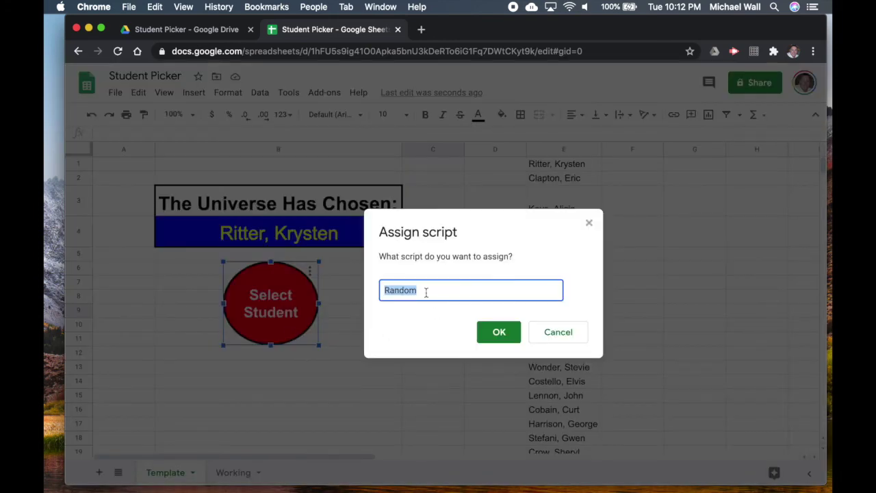
key("BackSpace")
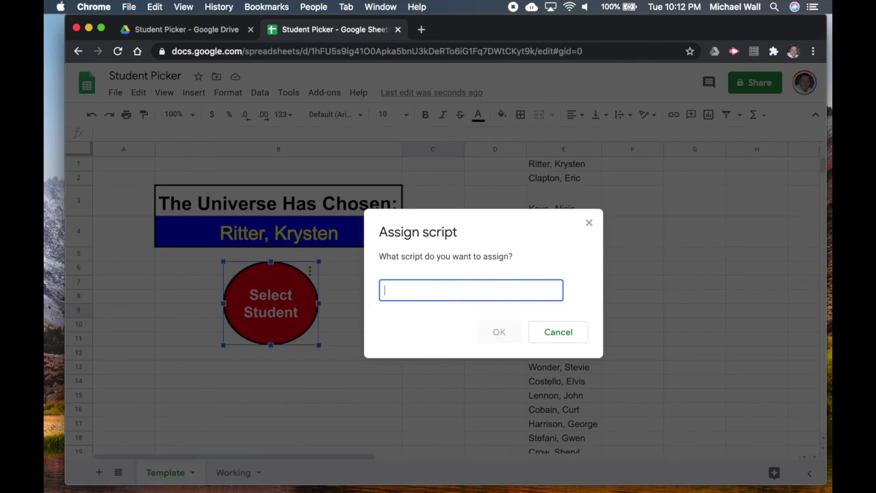
left_click(589, 224)
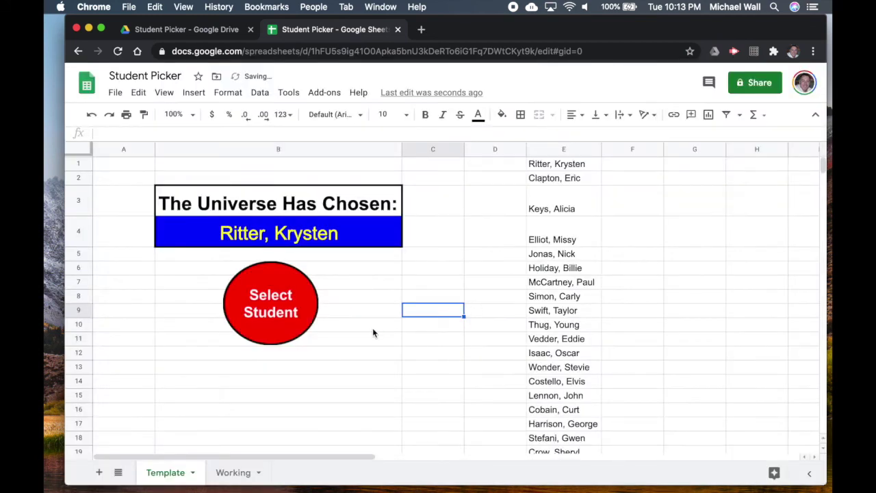
left_click(374, 328)
Step: Assign the script 'Random' to the Select Student drawing and run it
left_click(279, 300)
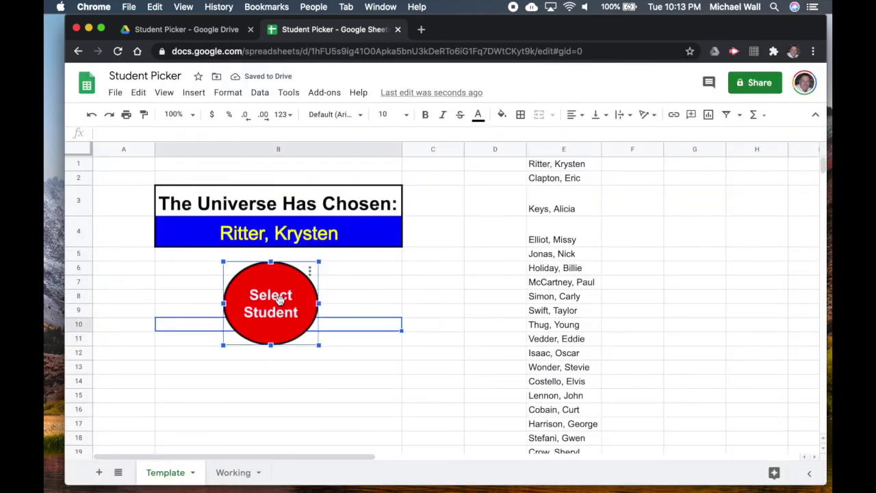
left_click(270, 298)
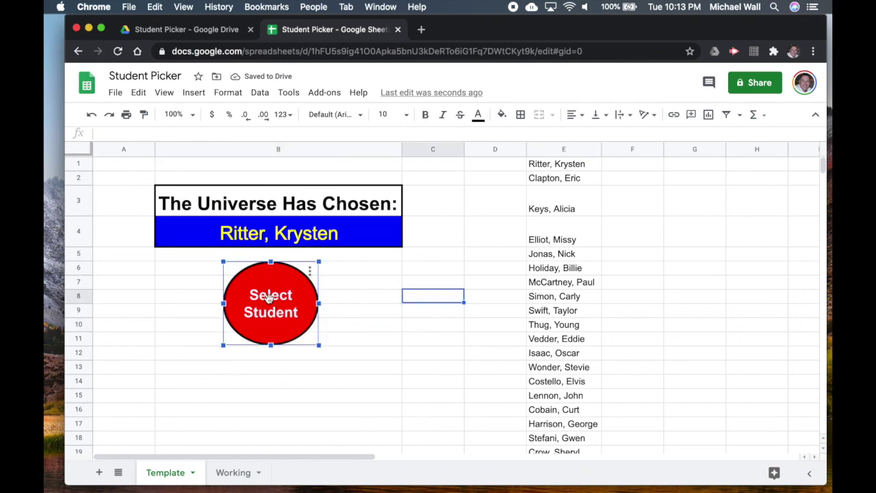
left_click(310, 272)
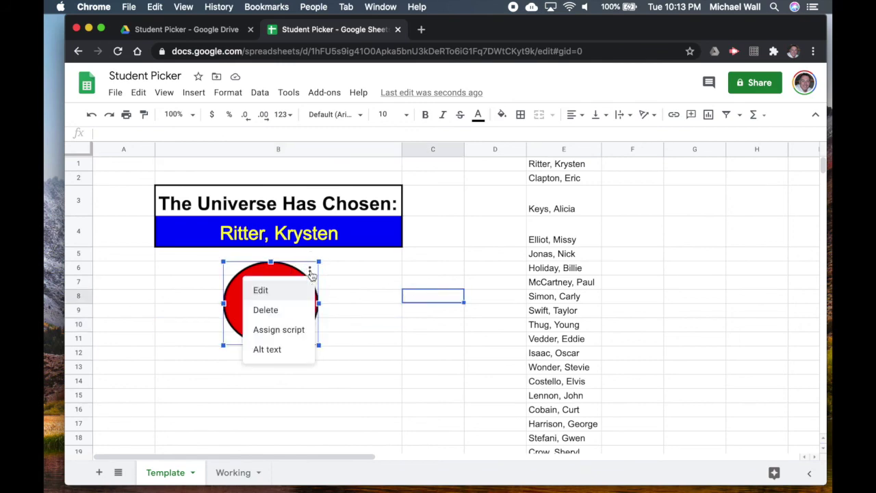
left_click(288, 330)
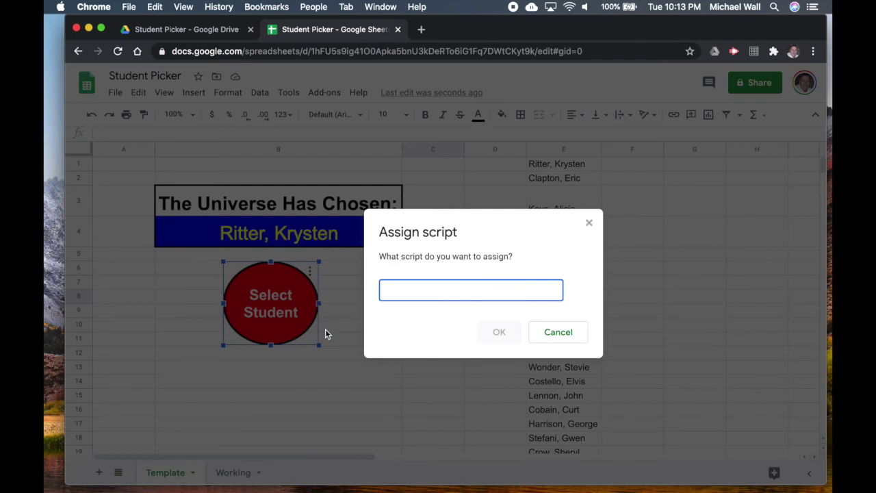
type("Random")
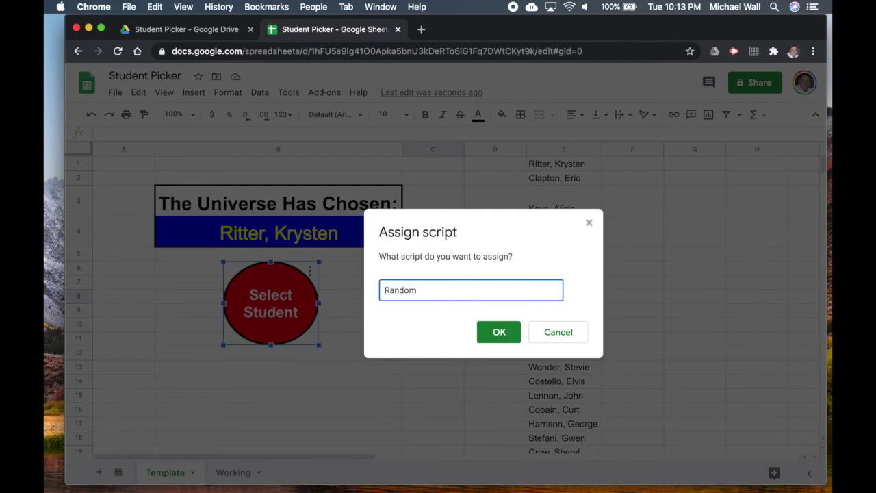
key("Return")
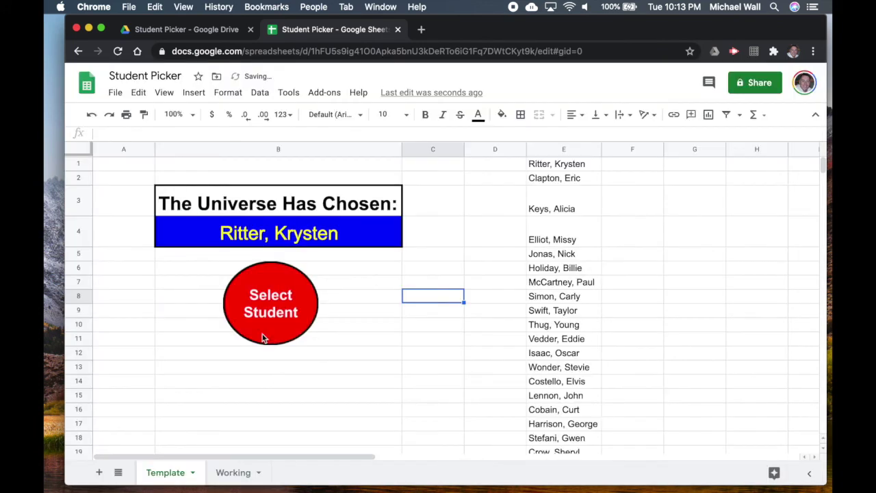
left_click(276, 275)
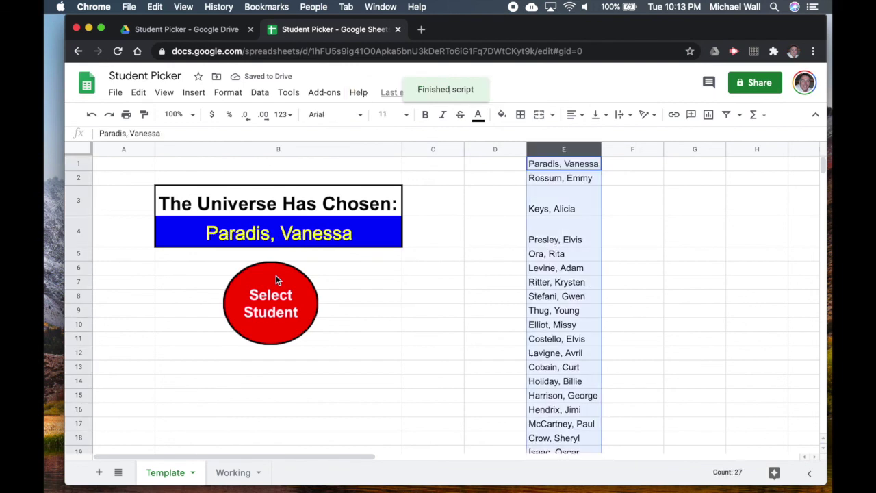
Step: Hide columns D and E, then test that the button still picks a new student
left_click(288, 313)
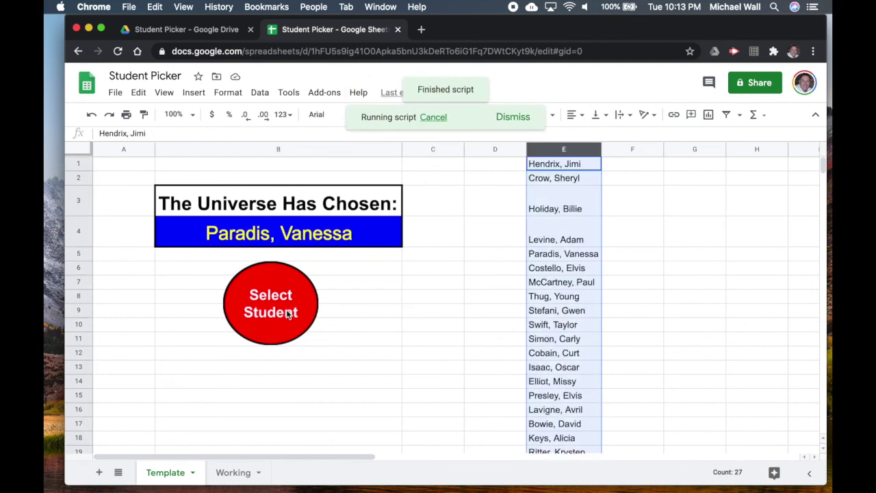
left_click(465, 235)
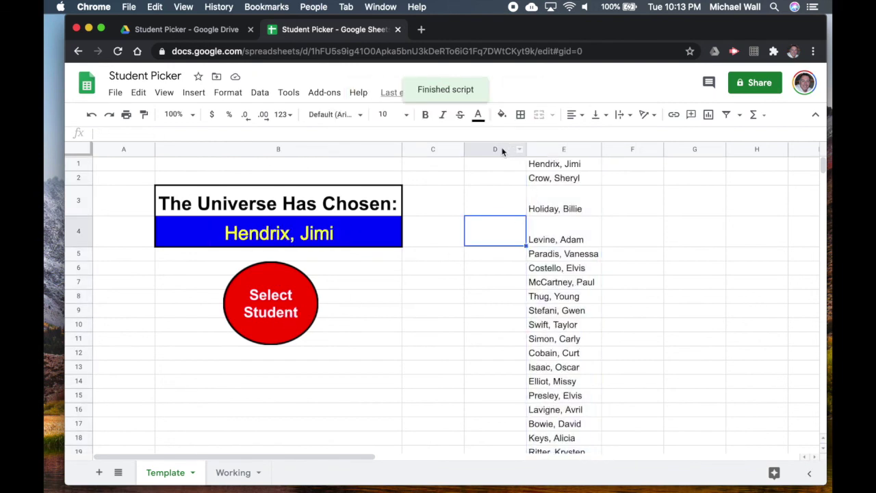
left_click_drag(503, 151, 554, 149)
right_click(554, 149)
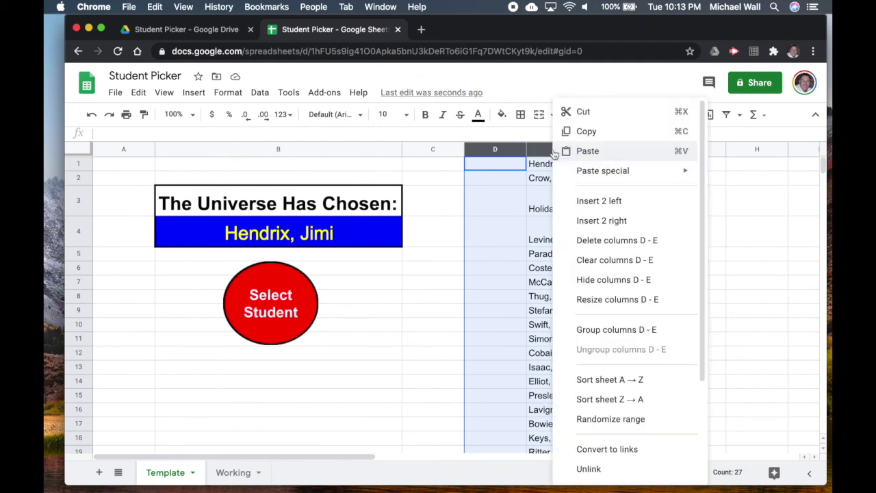
left_click(601, 280)
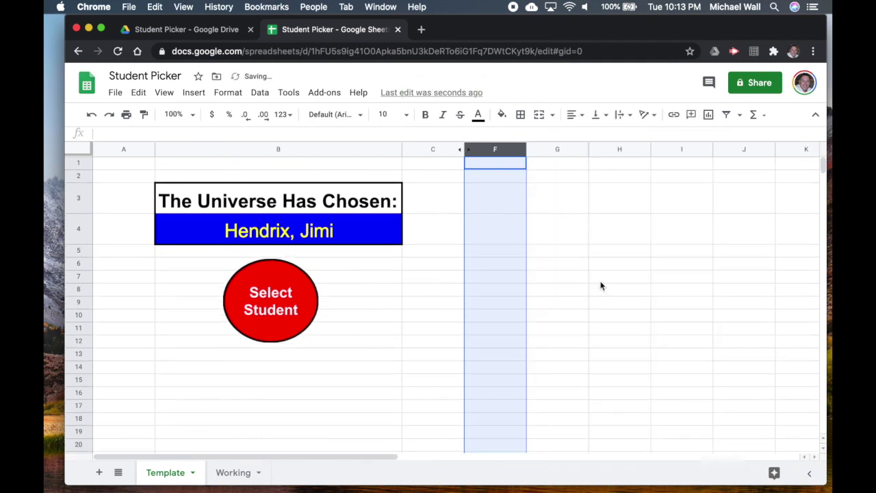
left_click(273, 300)
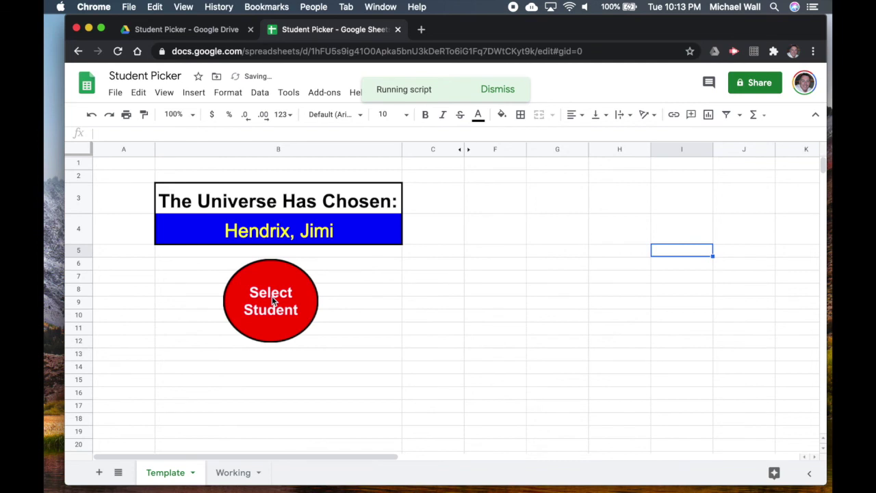
left_click(363, 328)
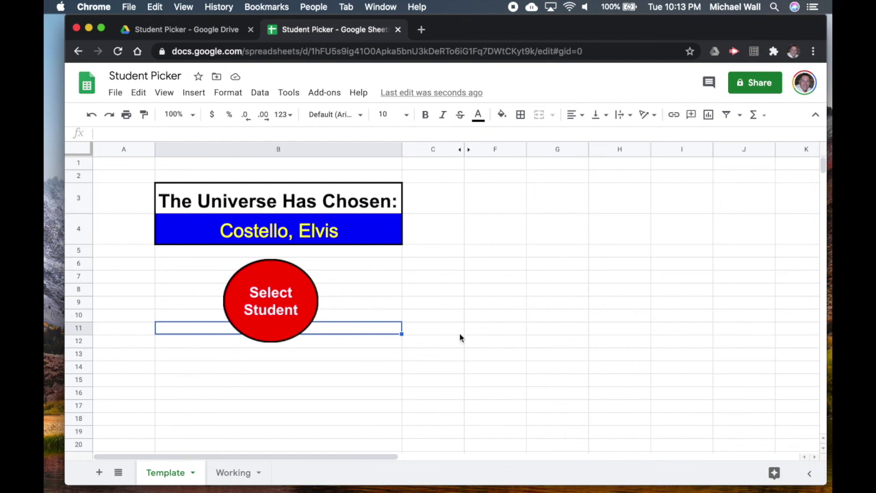
left_click(442, 356)
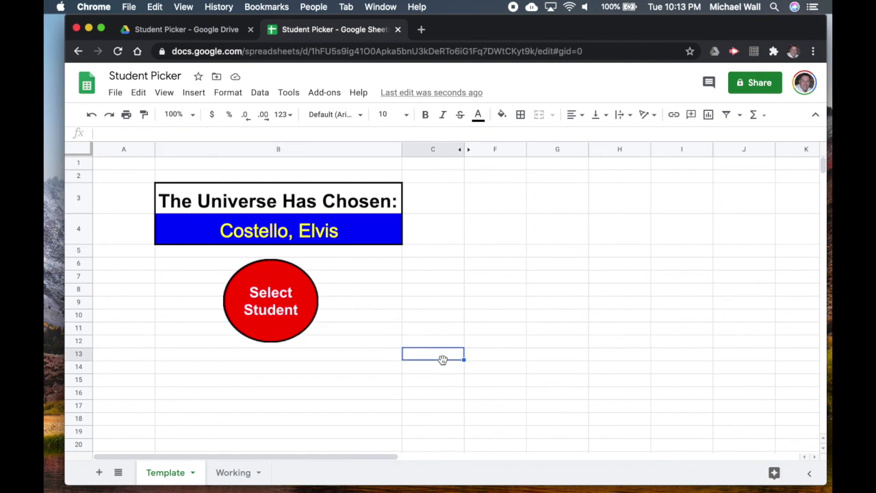